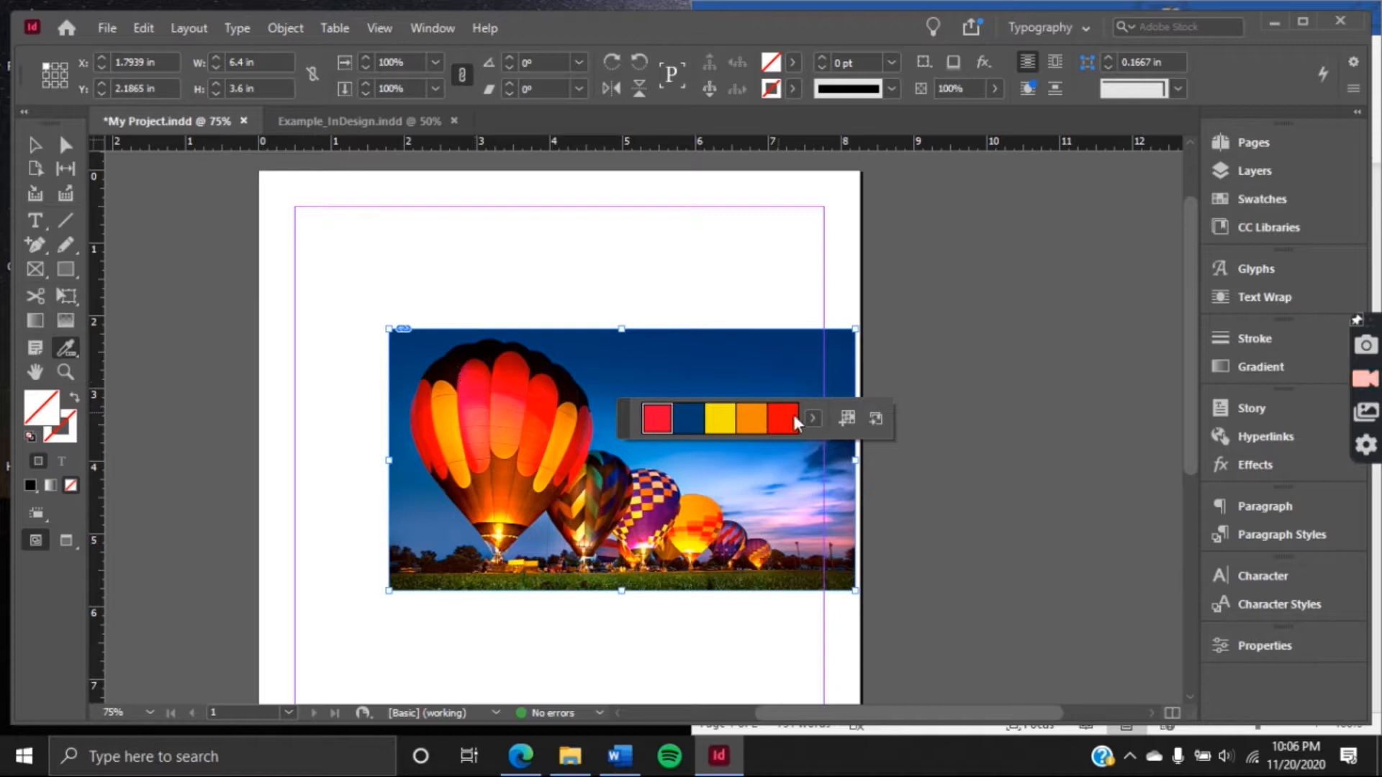
# Add the colour theme sampled from the balloon photo to the swatches
pyautogui.click(840, 421)
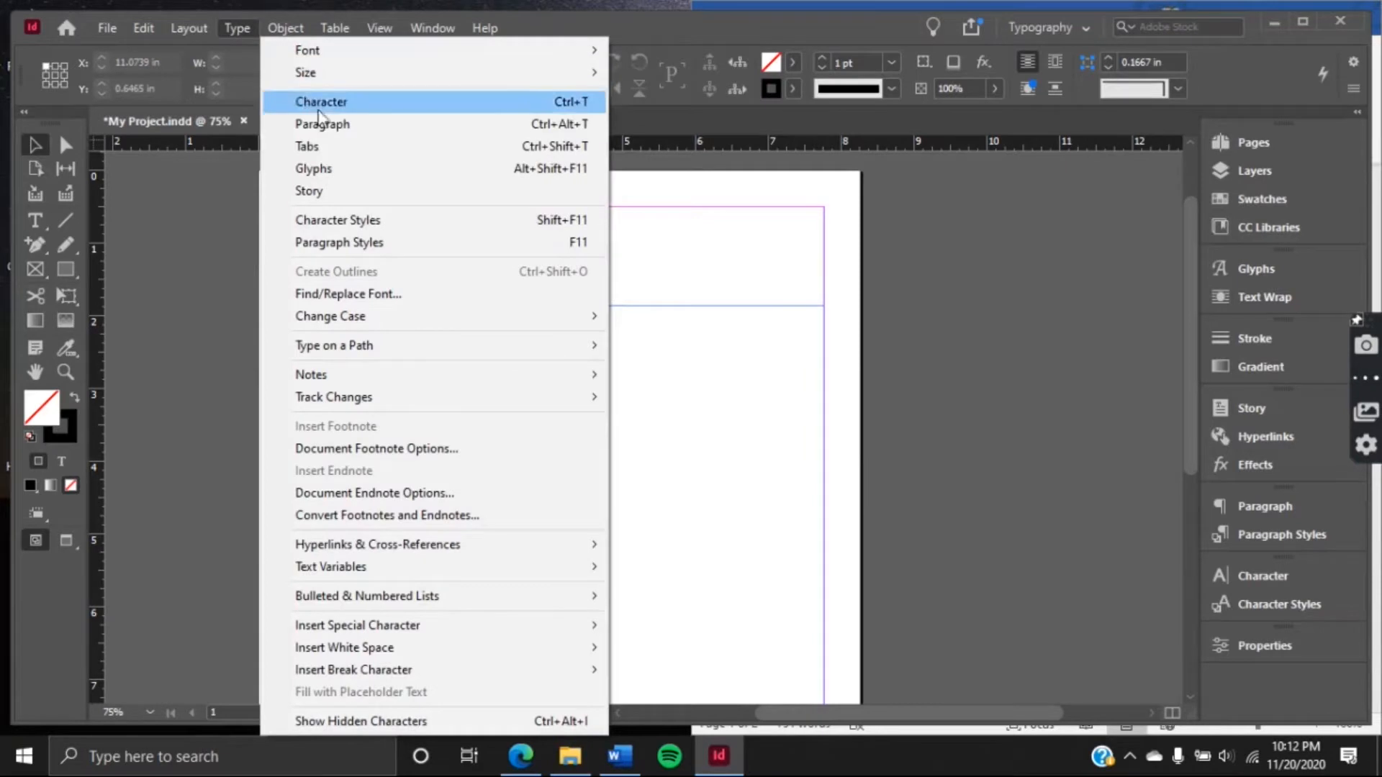
# Open the character styles and look through the Title, Heading, Body and Caption styles
pyautogui.click(365, 220)
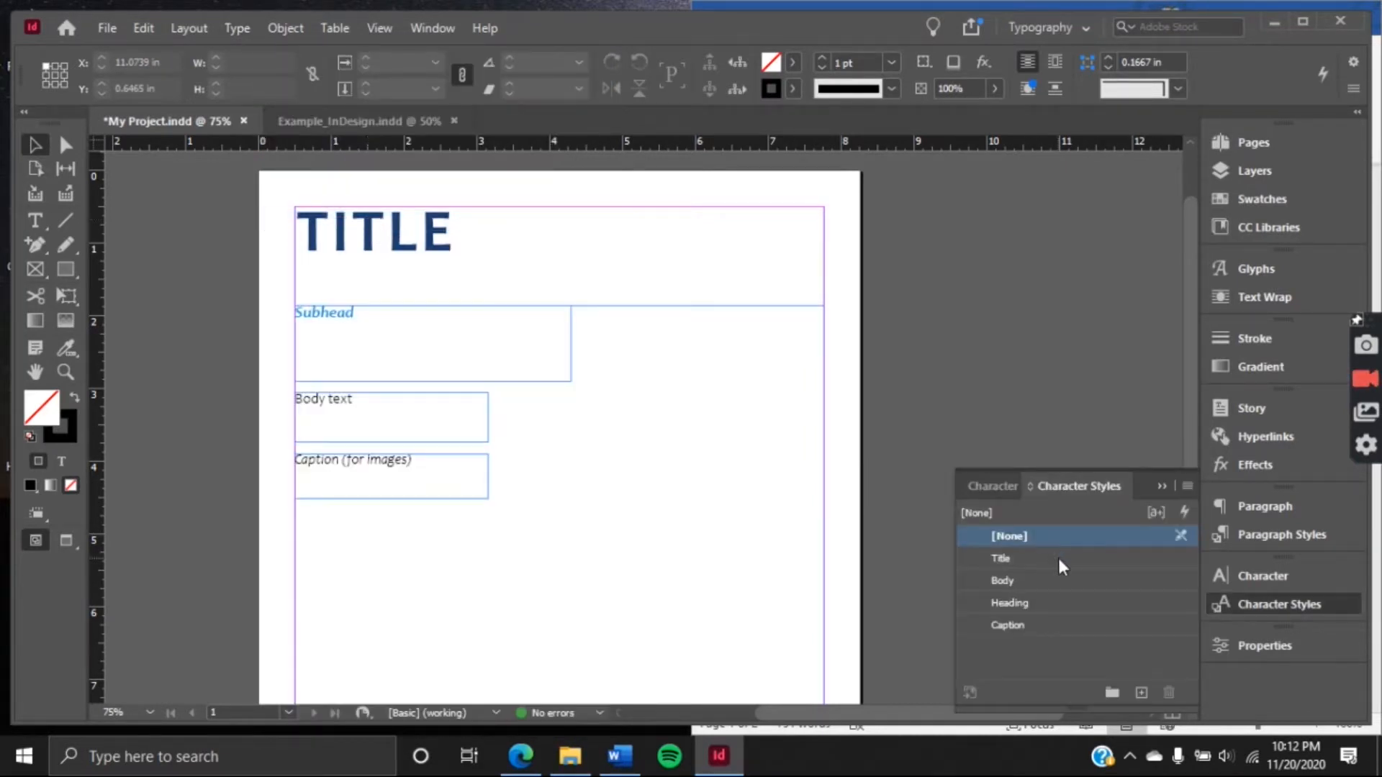
pyautogui.click(1058, 557)
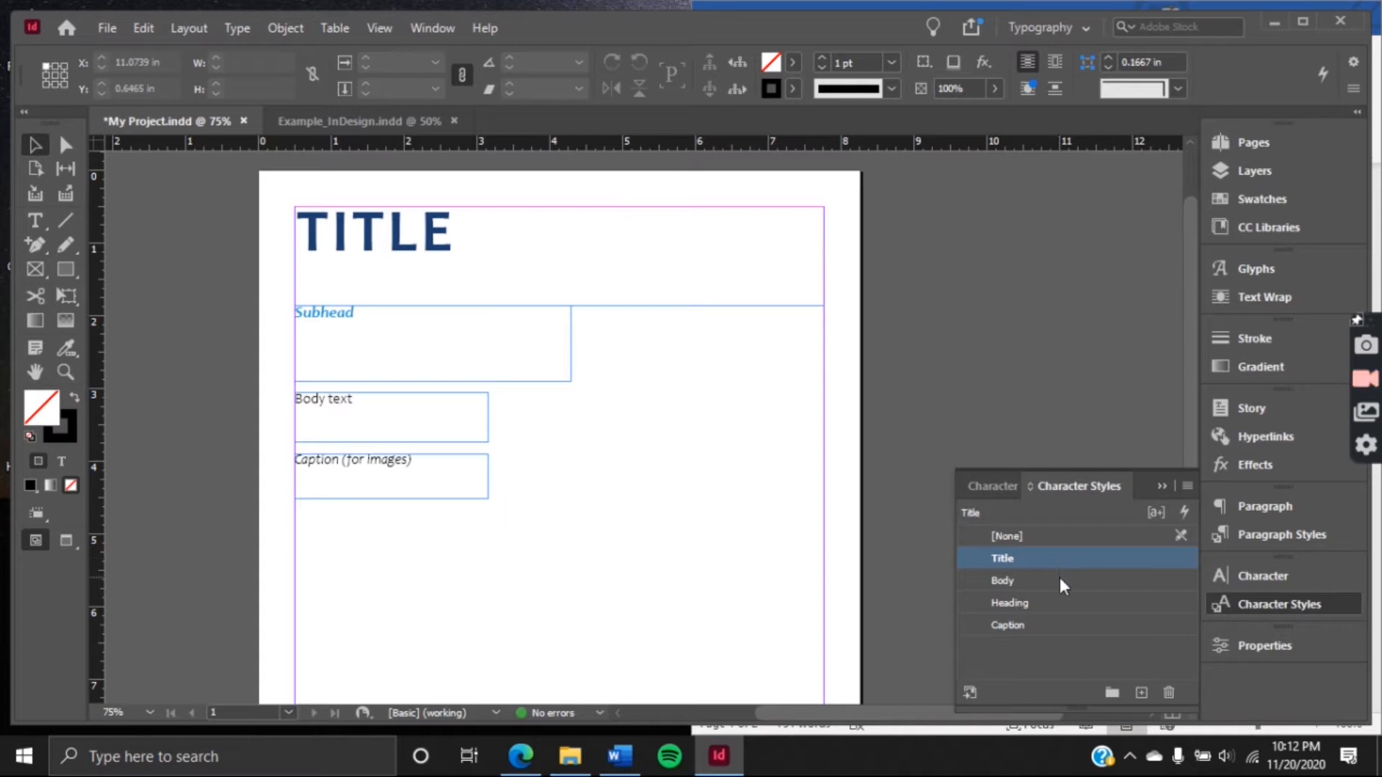
pyautogui.click(1058, 604)
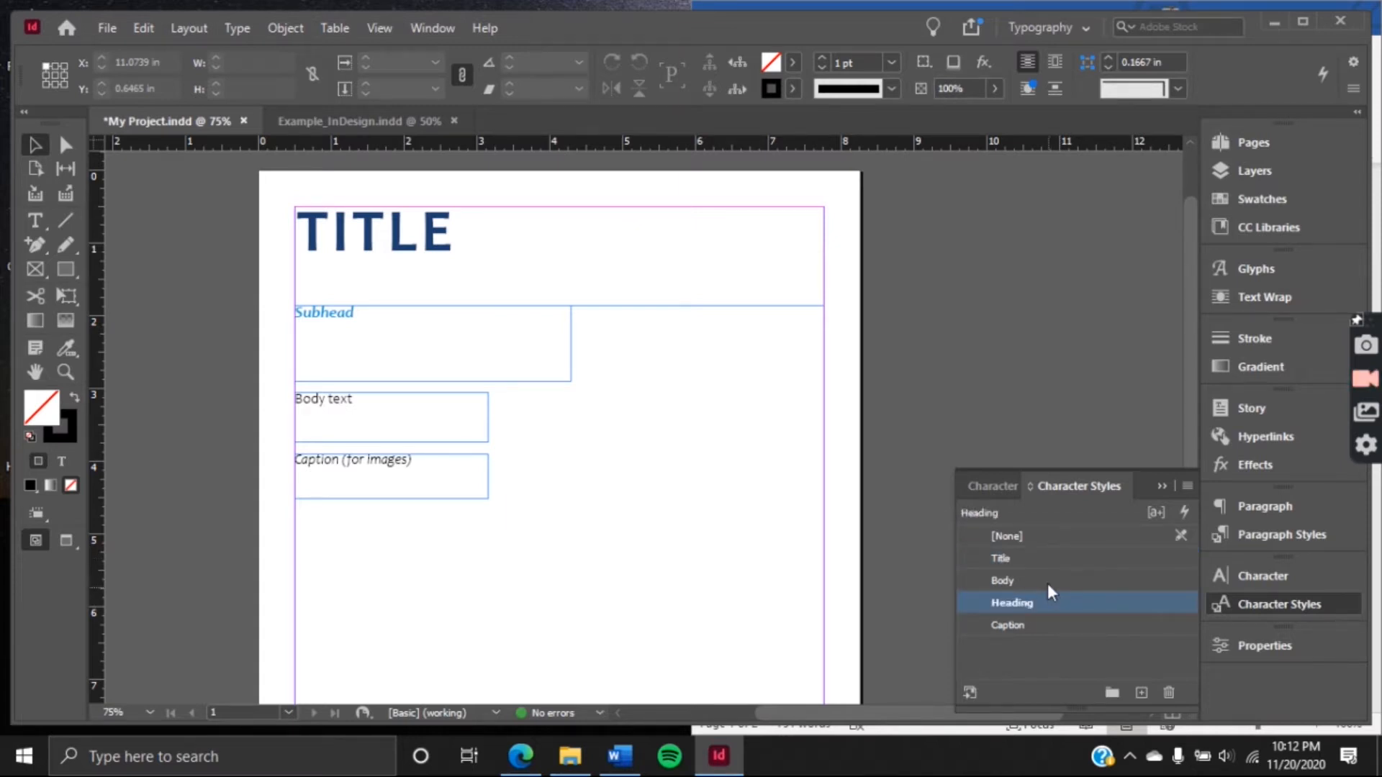
pyautogui.click(1047, 584)
pyautogui.click(1049, 626)
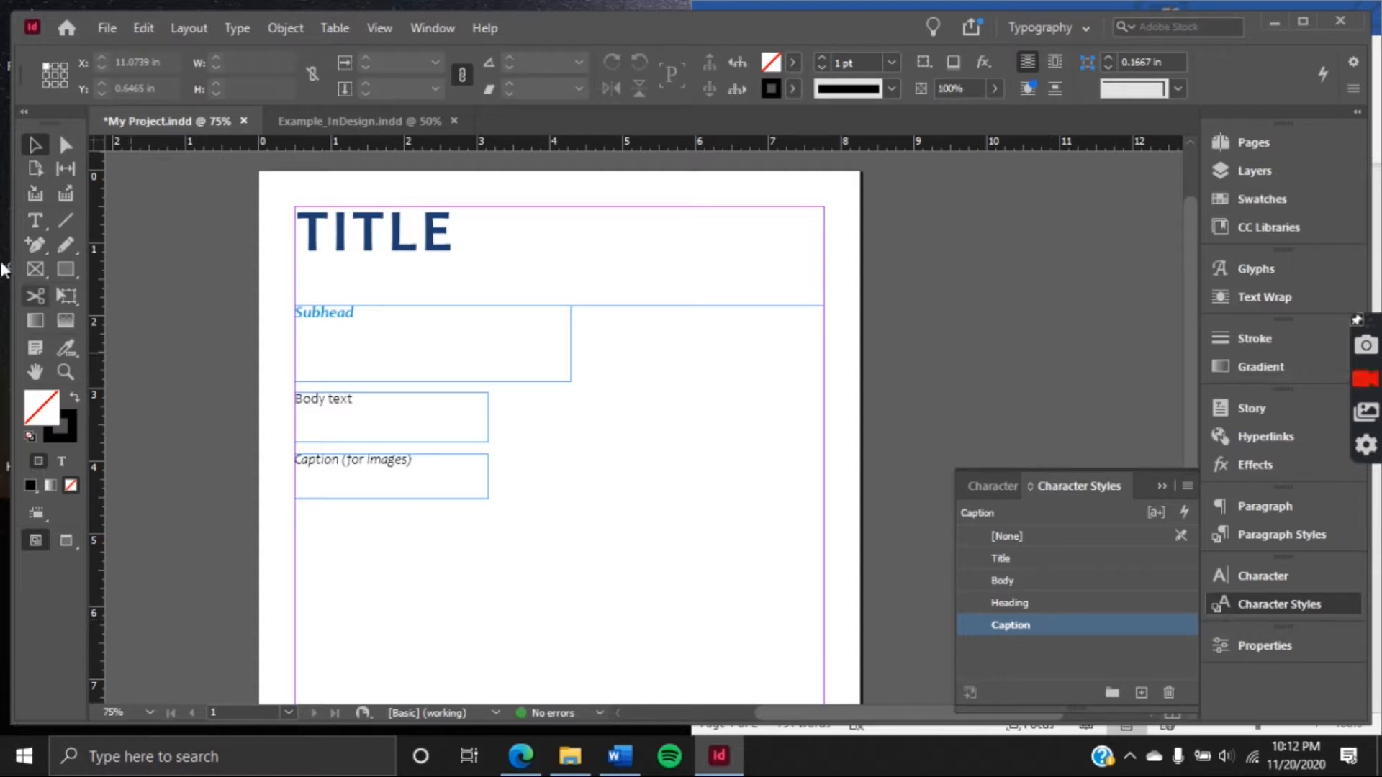
pyautogui.click(160, 250)
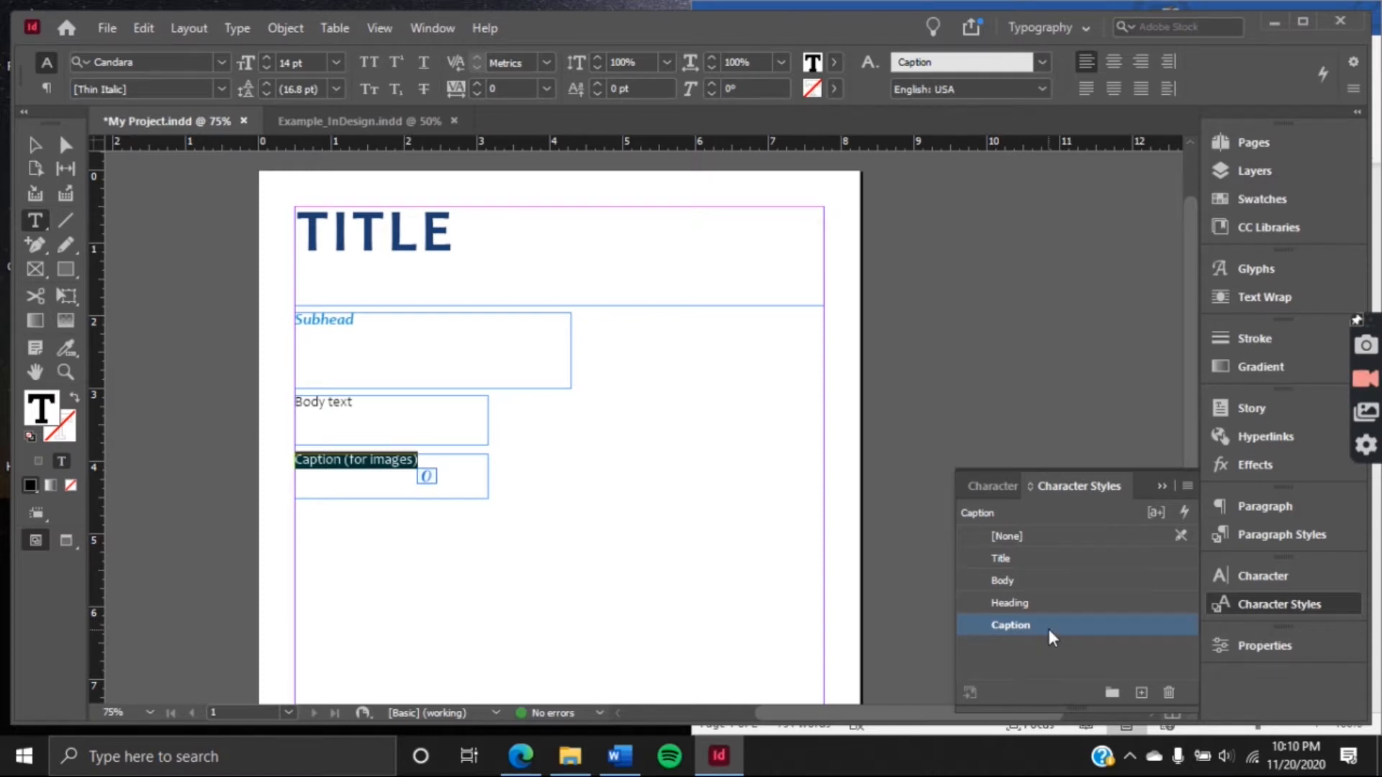
pyautogui.doubleClick(1048, 629)
pyautogui.click(848, 652)
# Deselect the caption text and check the page in preview mode without guides and frame edges
pyautogui.click(35, 146)
pyautogui.click(637, 427)
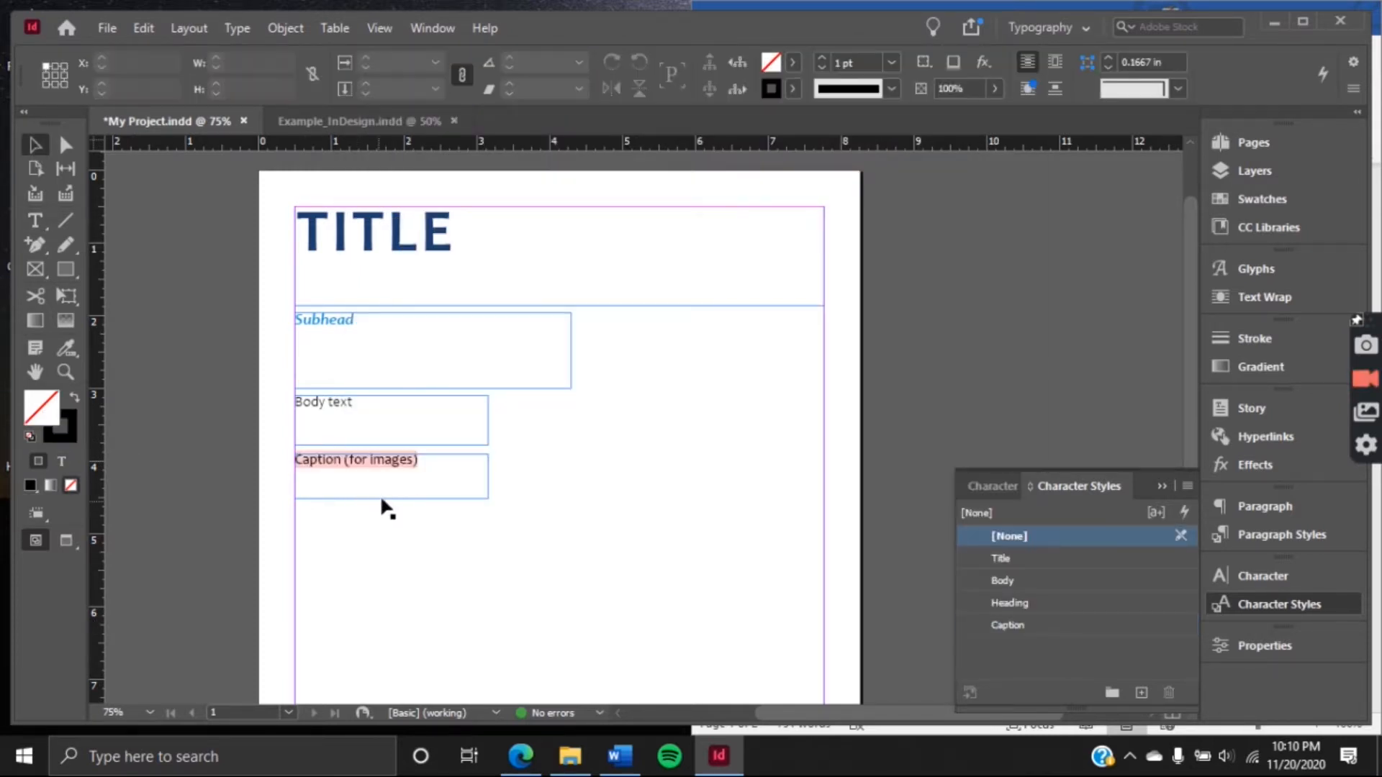
pyautogui.press('w')
pyautogui.press('w')
pyautogui.press('w')
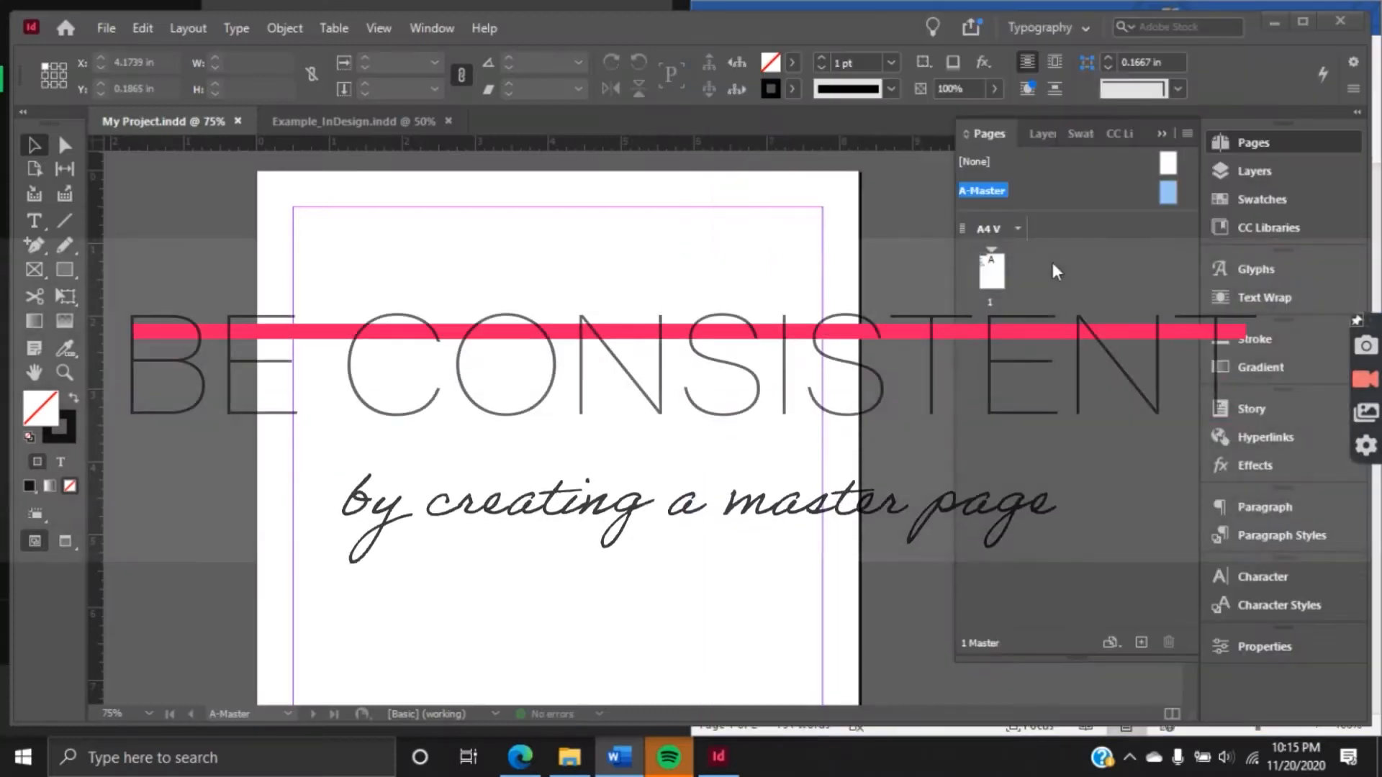
# Set A-Master's top margin to 0.75 in and the others to 0.625 in, with two columns and a narrower gutter
pyautogui.hotkey('ctrl', '0')
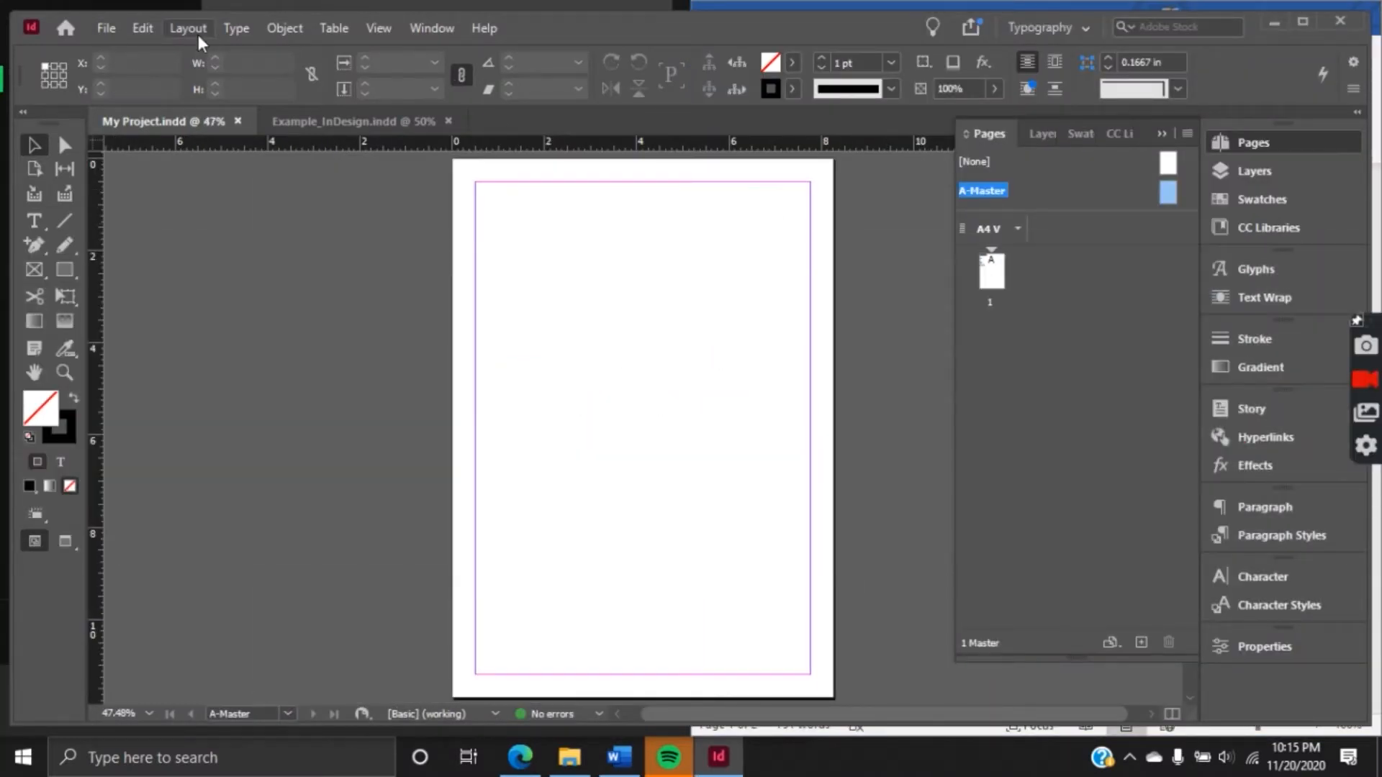
pyautogui.click(198, 34)
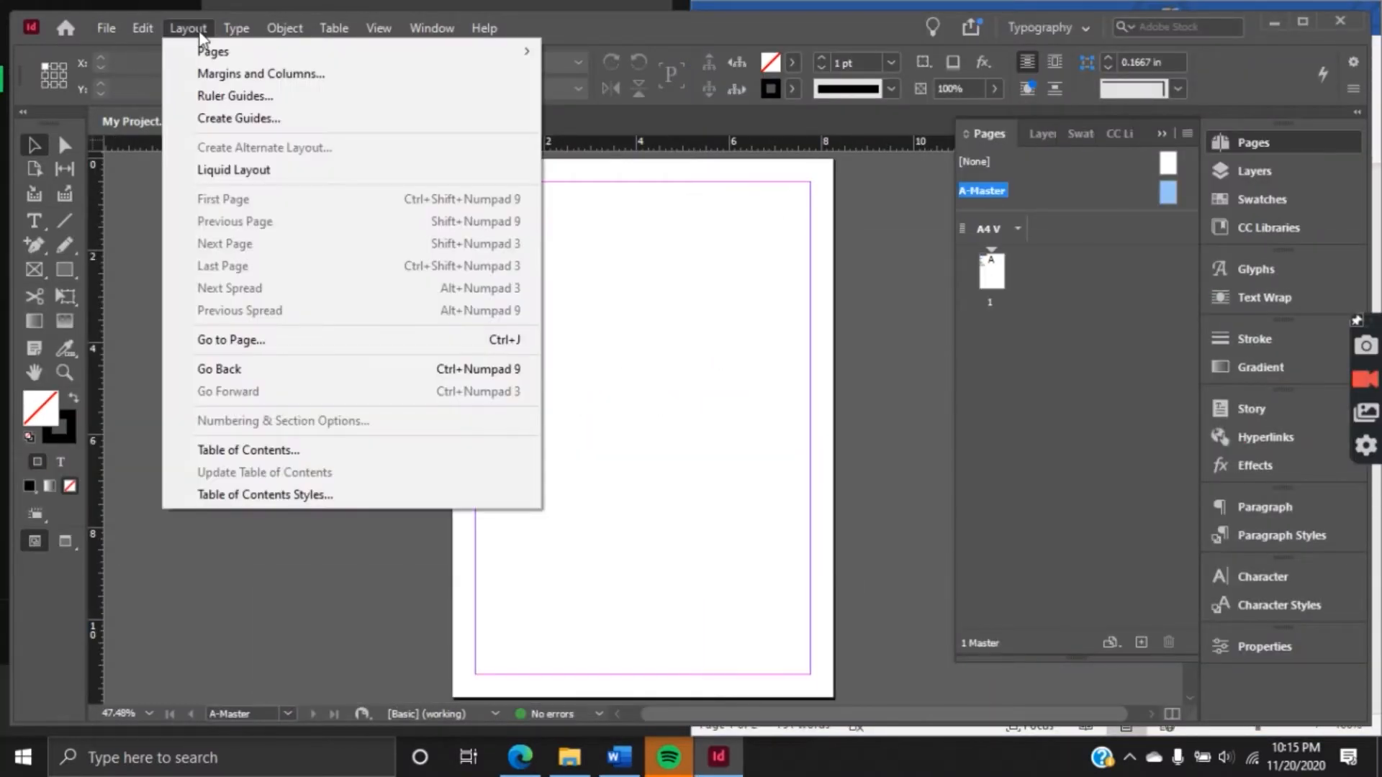
pyautogui.click(254, 74)
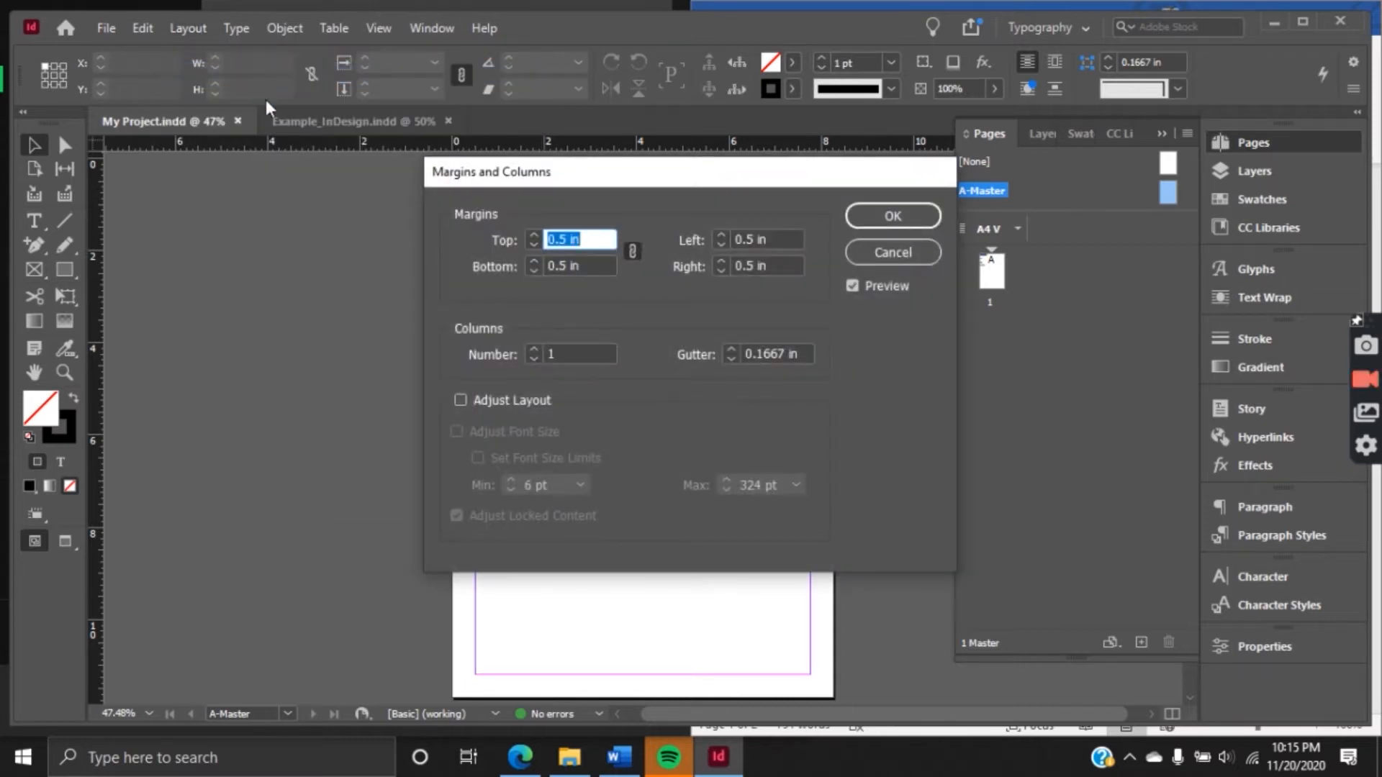
pyautogui.click(533, 236)
pyautogui.click(534, 235)
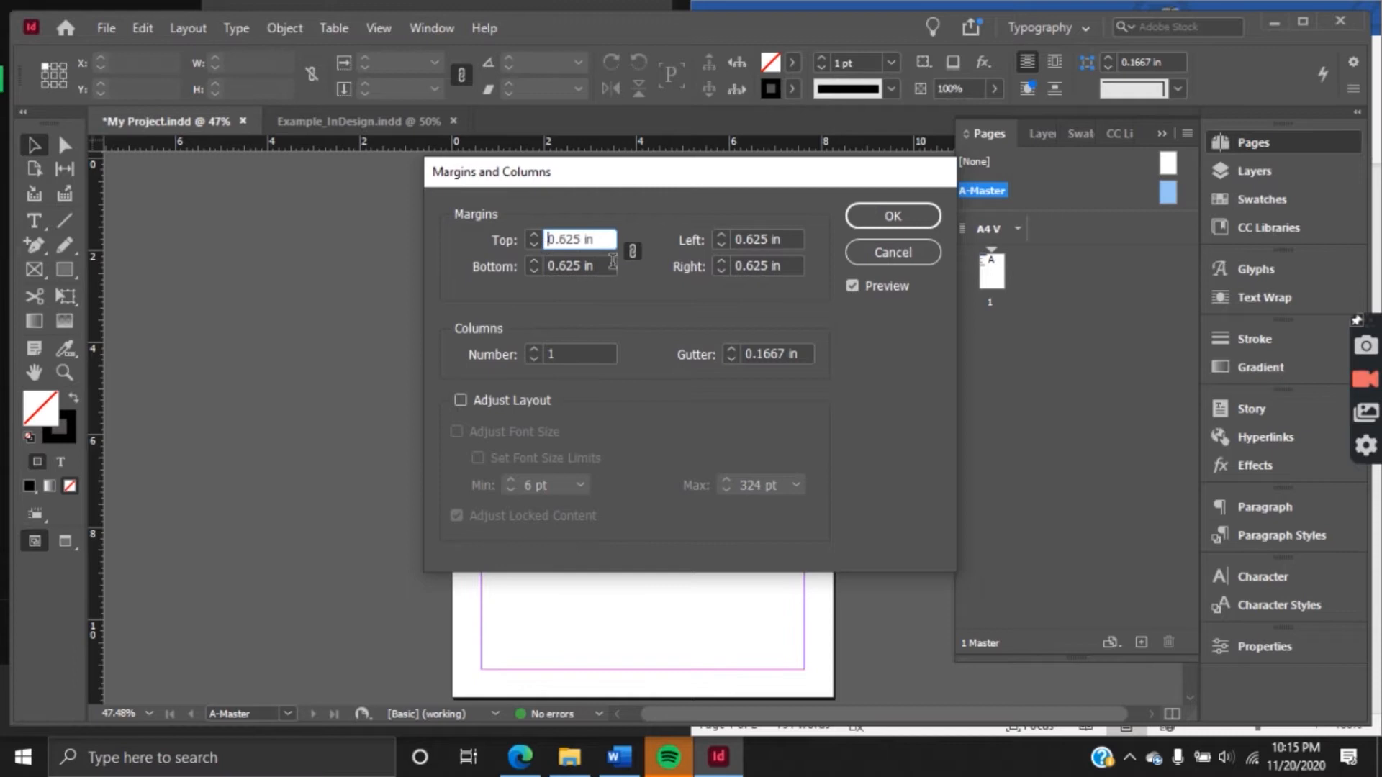
pyautogui.click(537, 236)
pyautogui.click(537, 236)
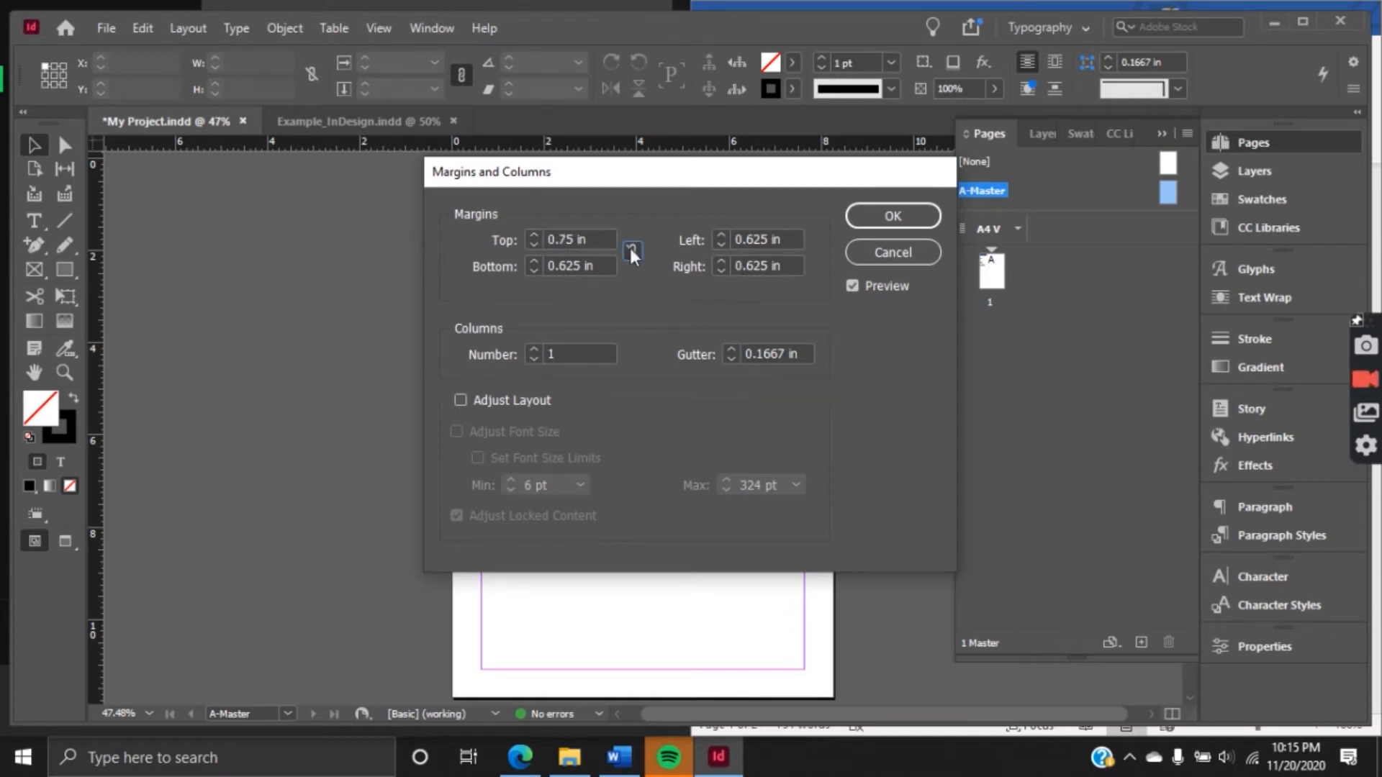
pyautogui.click(536, 348)
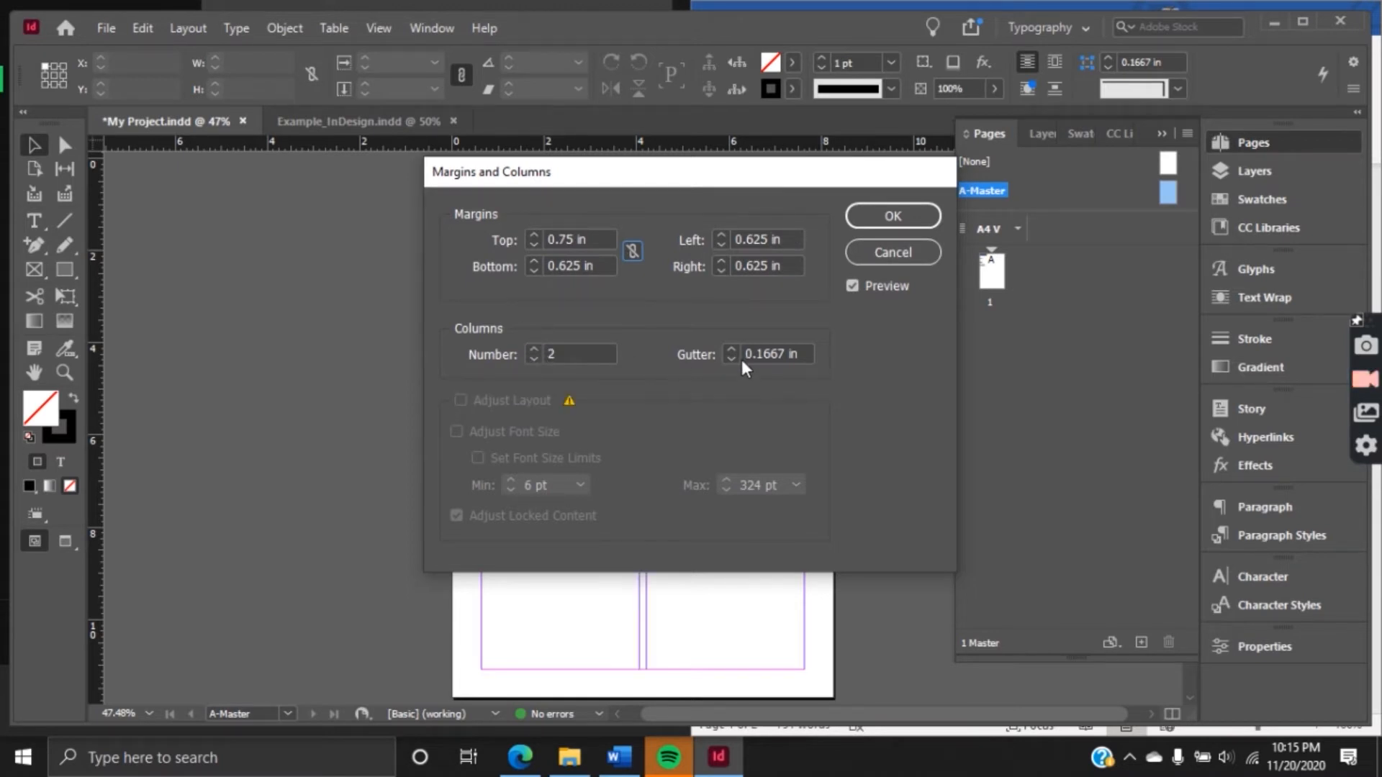
pyautogui.click(730, 359)
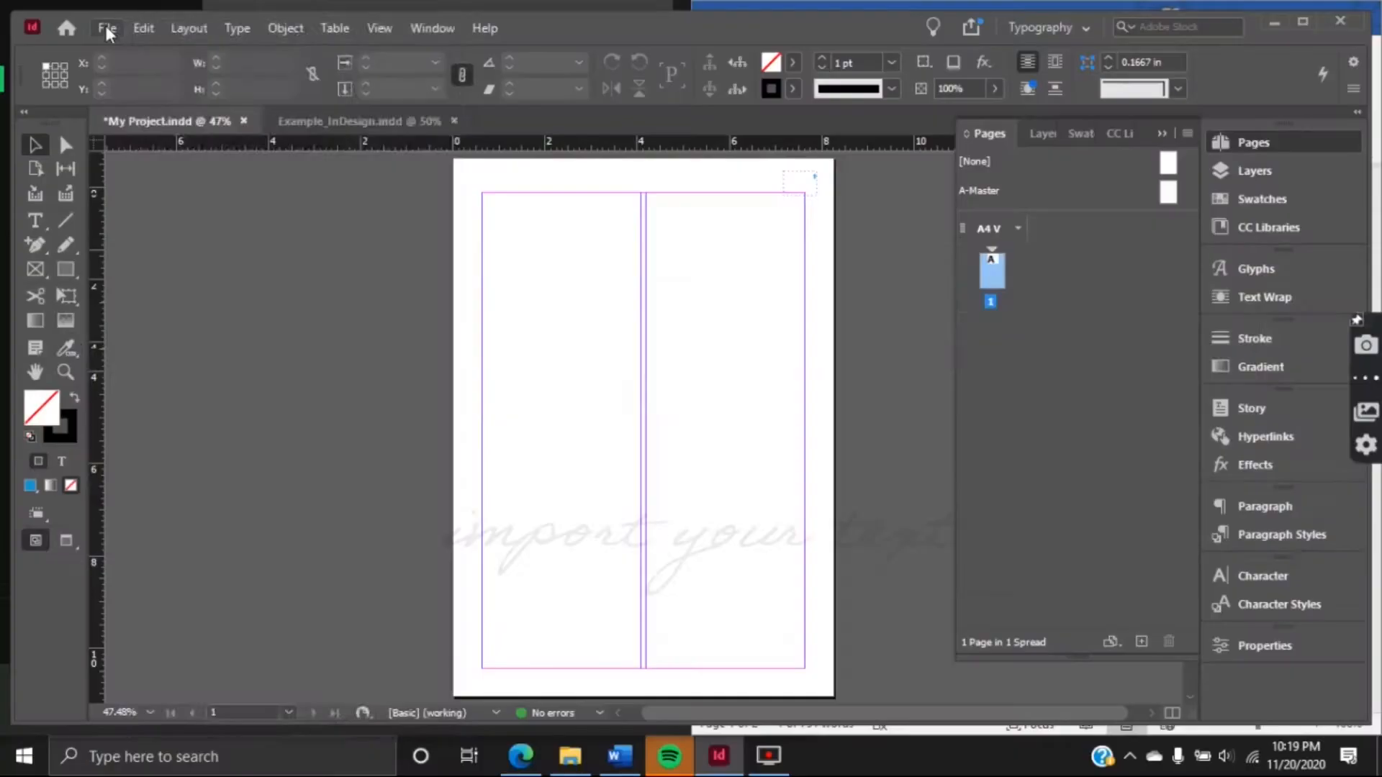
# Save the document and make Body the active character style for new text
pyautogui.click(106, 24)
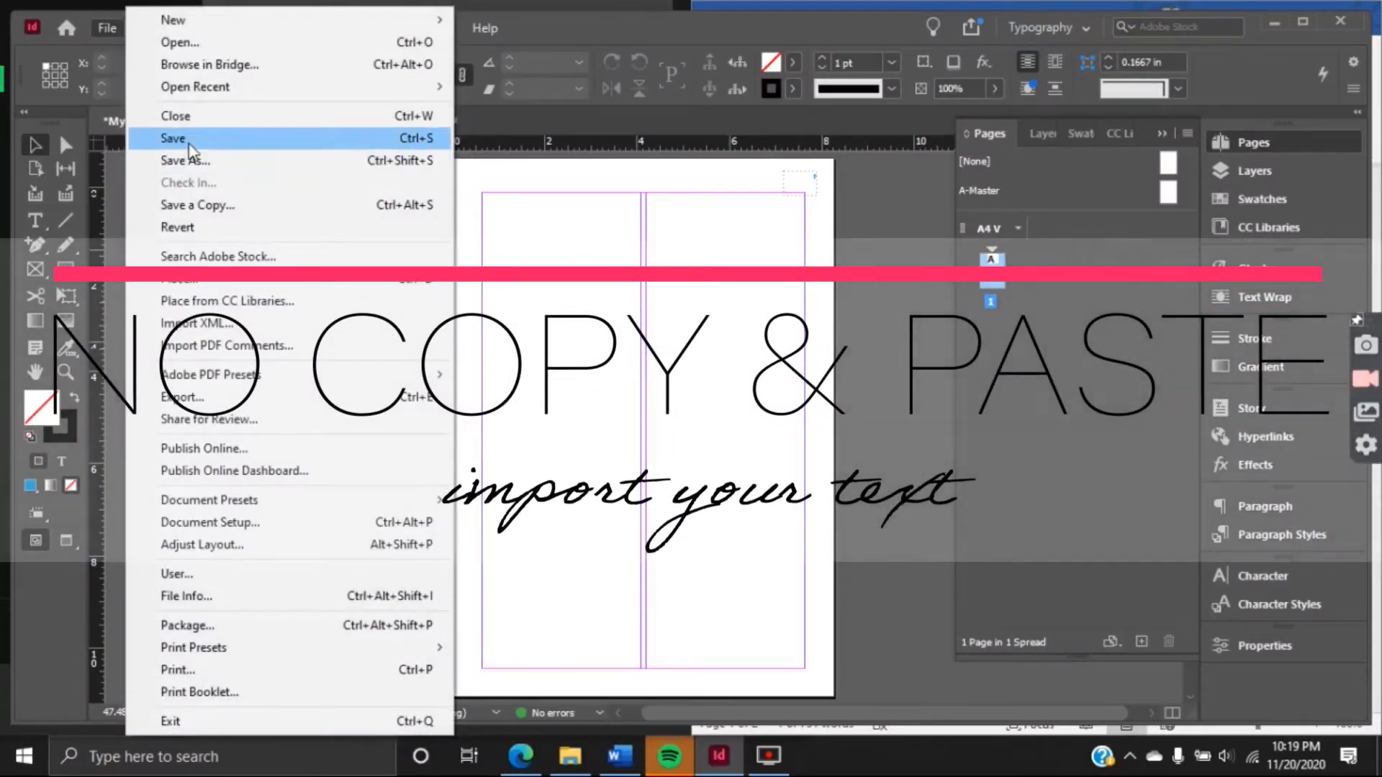
pyautogui.click(333, 293)
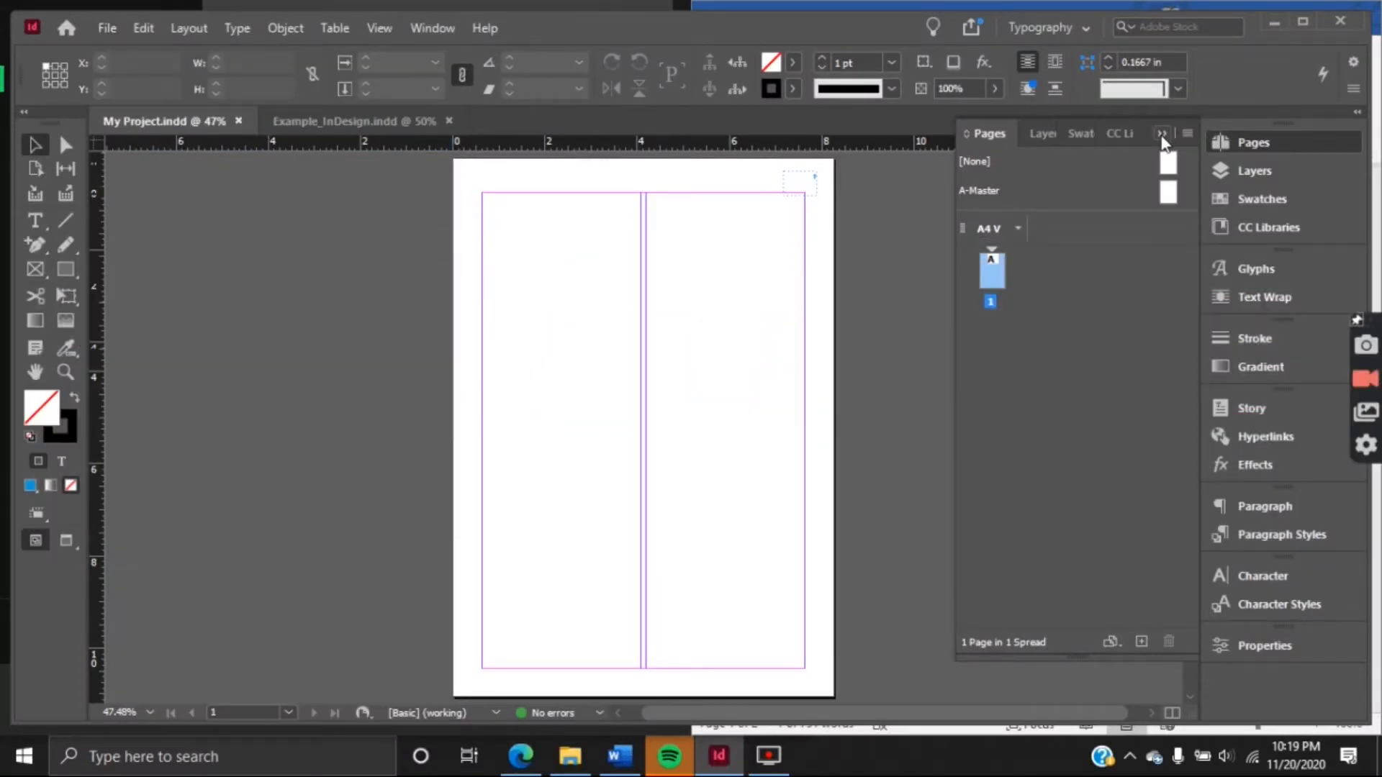
pyautogui.click(1164, 143)
pyautogui.click(1263, 575)
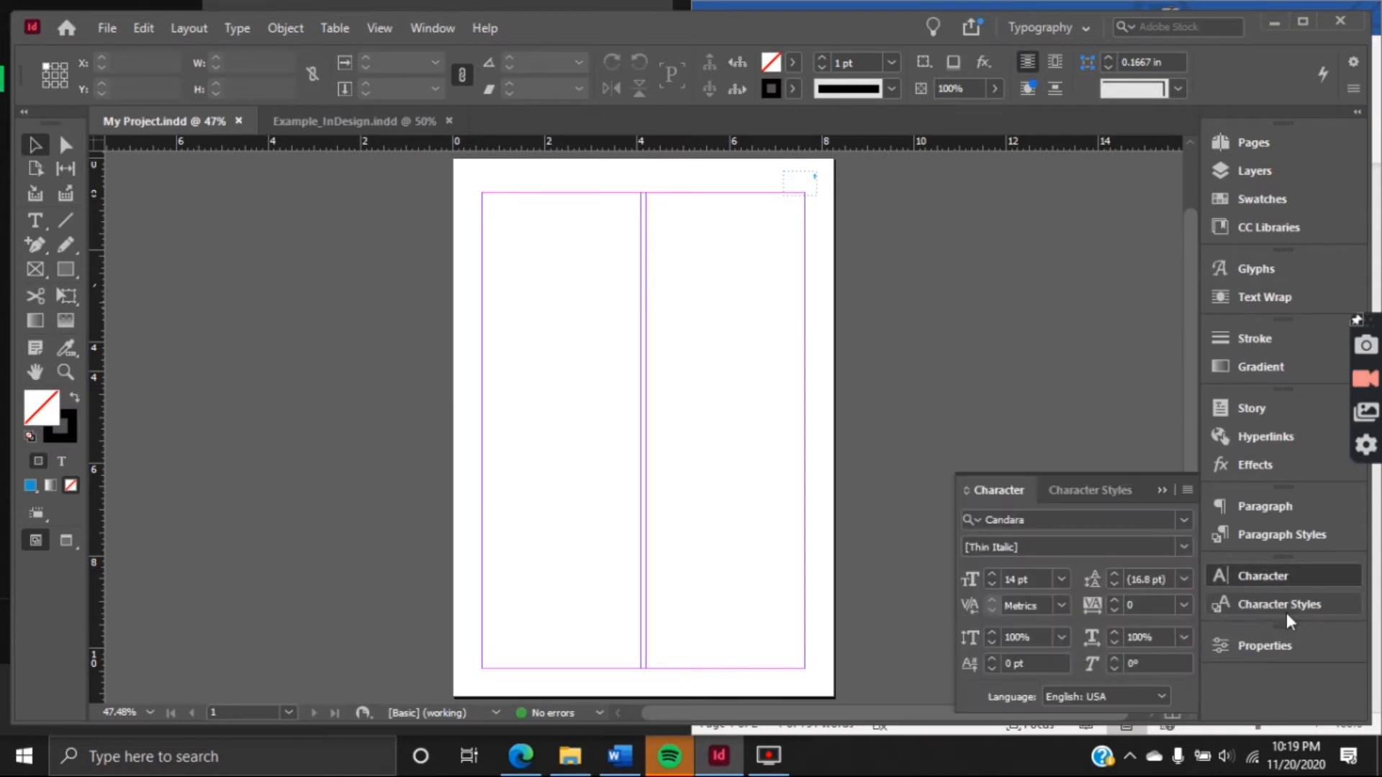
pyautogui.click(1285, 608)
pyautogui.click(1022, 580)
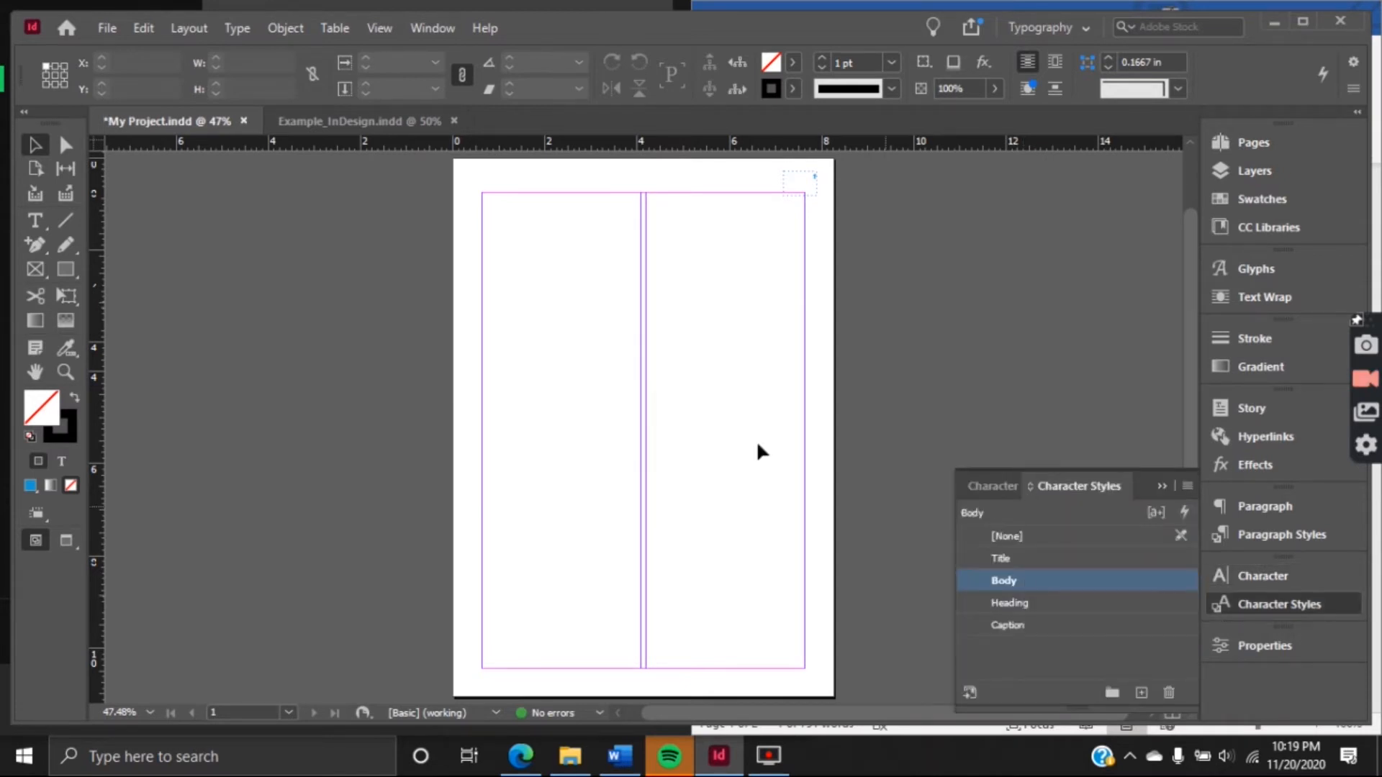
# Load the Word document My Project for placing on the page
pyautogui.click(110, 29)
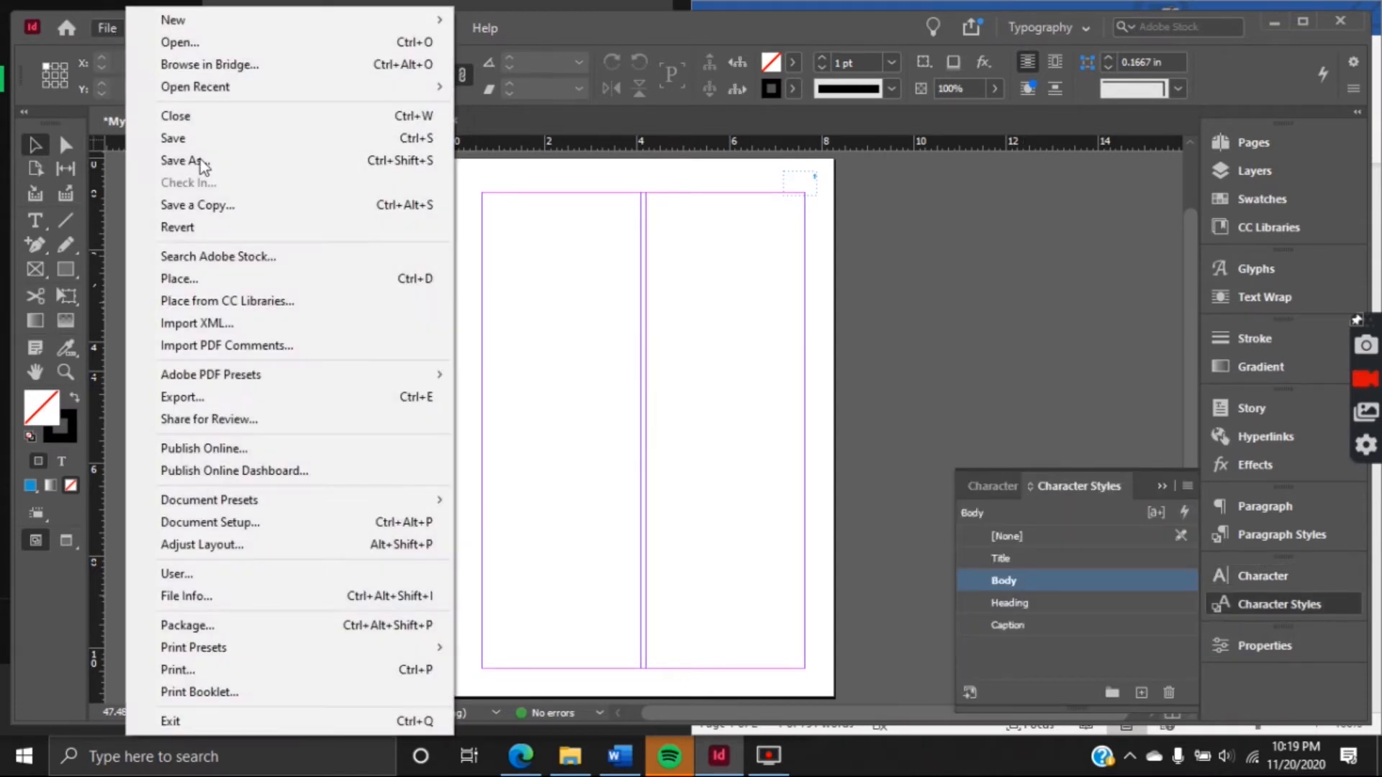
pyautogui.click(265, 283)
pyautogui.click(713, 456)
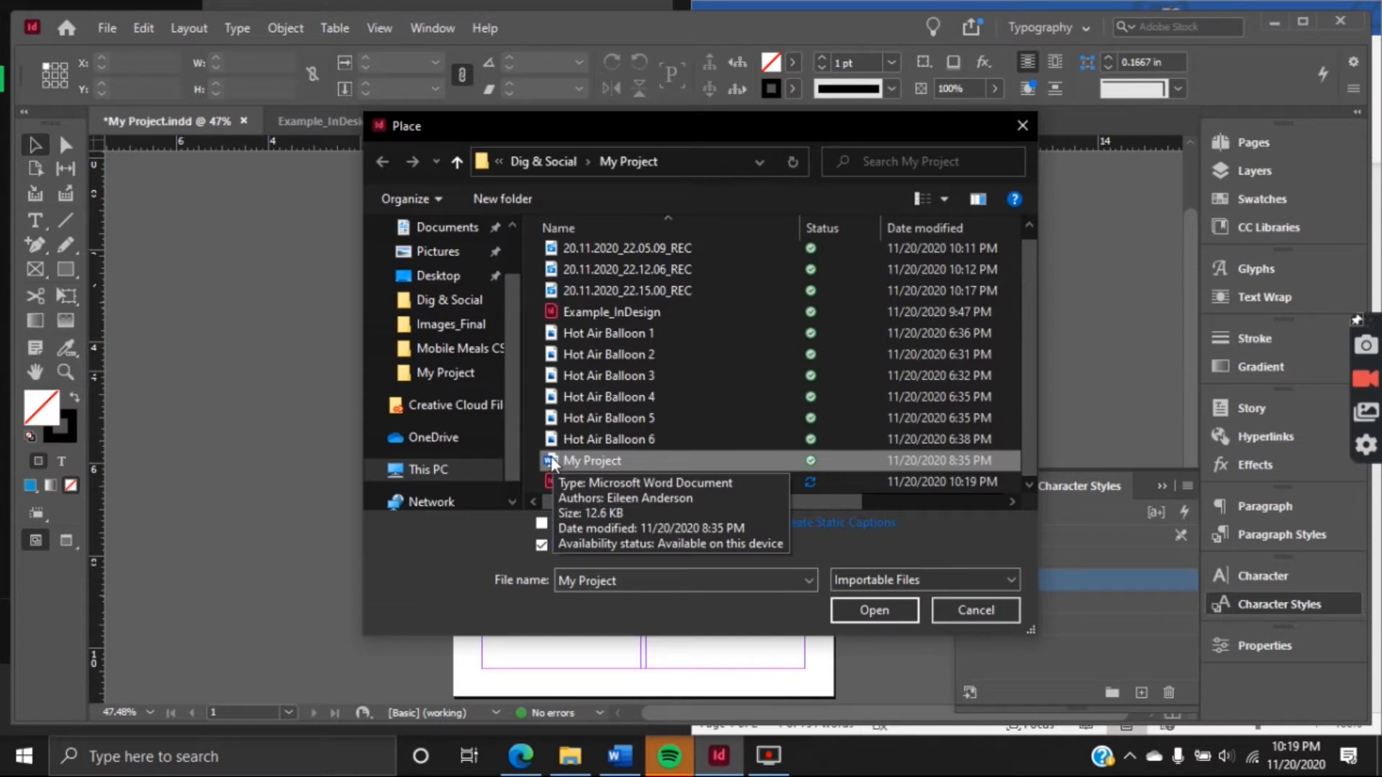
pyautogui.click(866, 611)
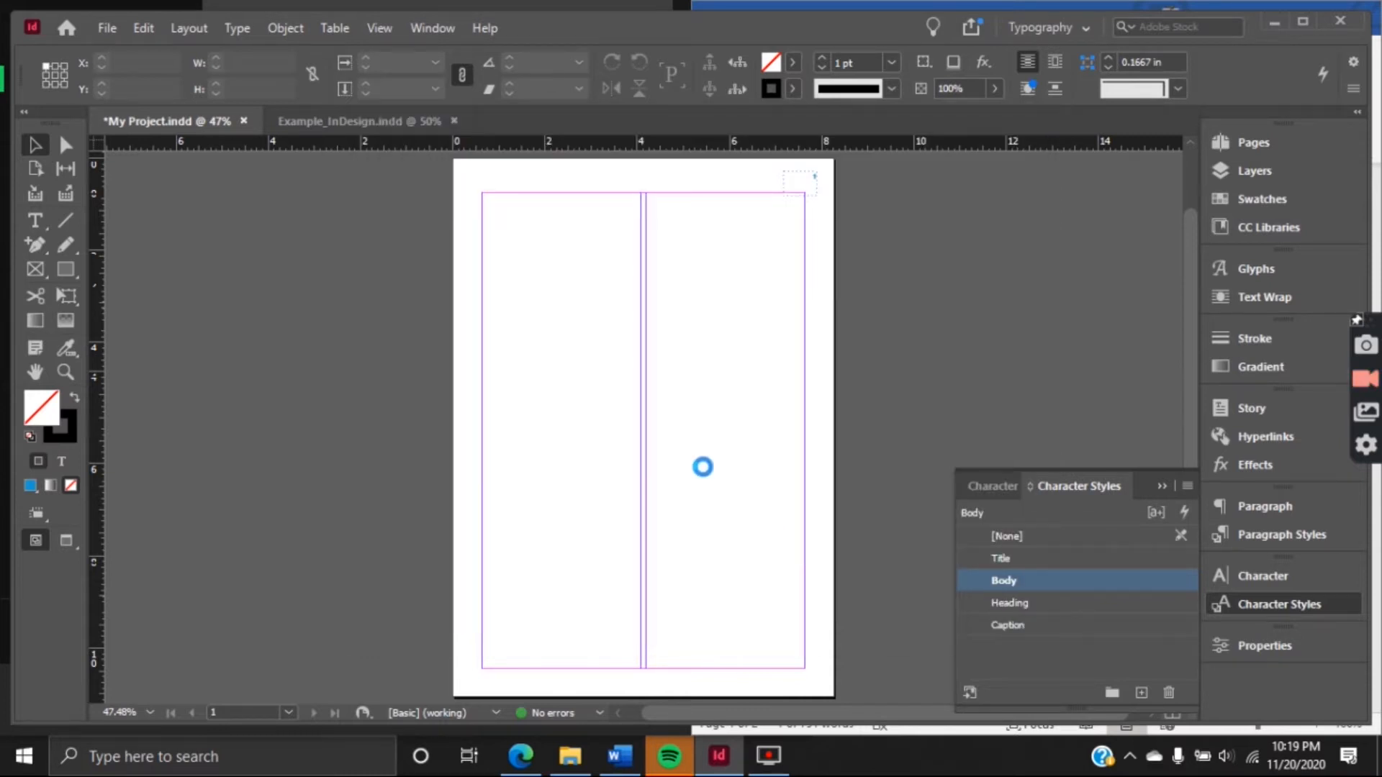
# Try placing the text in a frame about 7.02 by 4.95 in across both columns, and undo the placement
pyautogui.moveTo(477, 193); pyautogui.dragTo(804, 422)
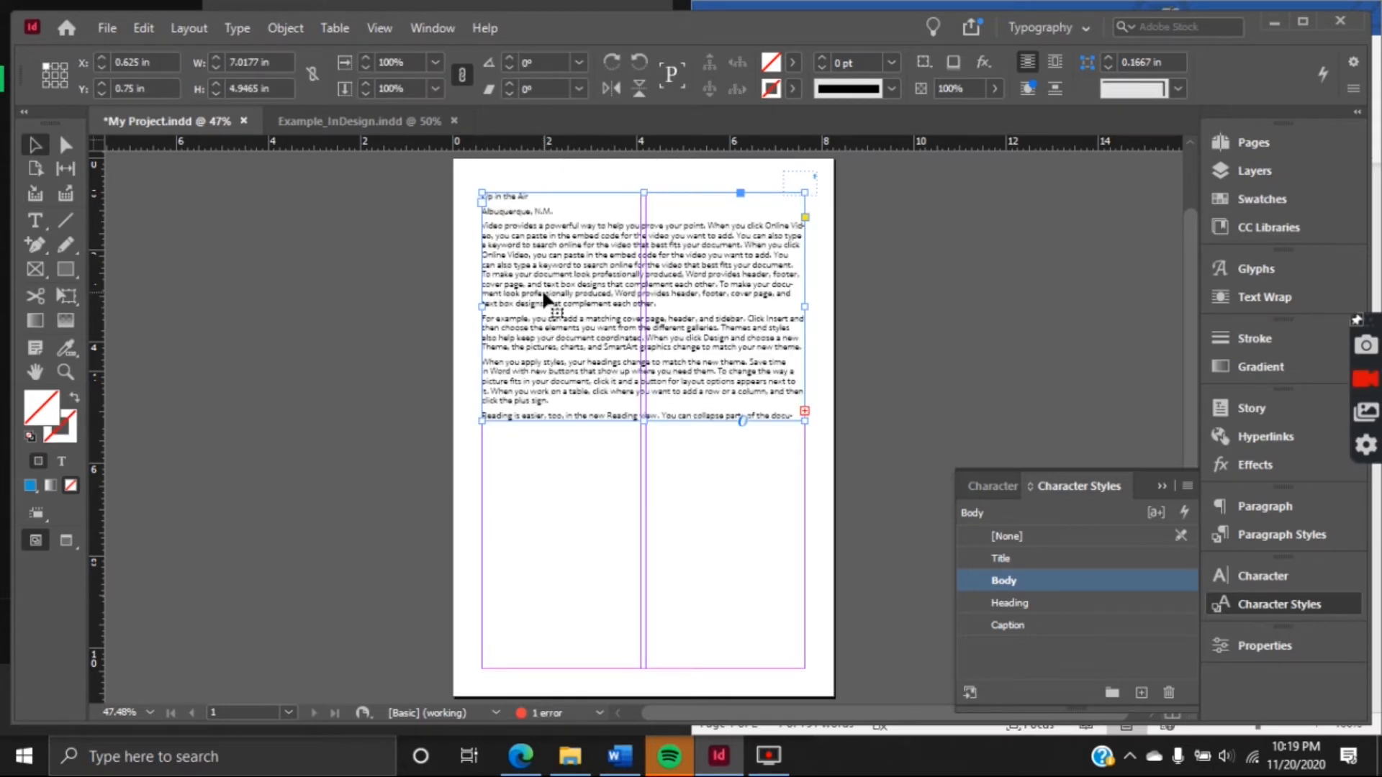
pyautogui.hotkey('ctrl', 'z')
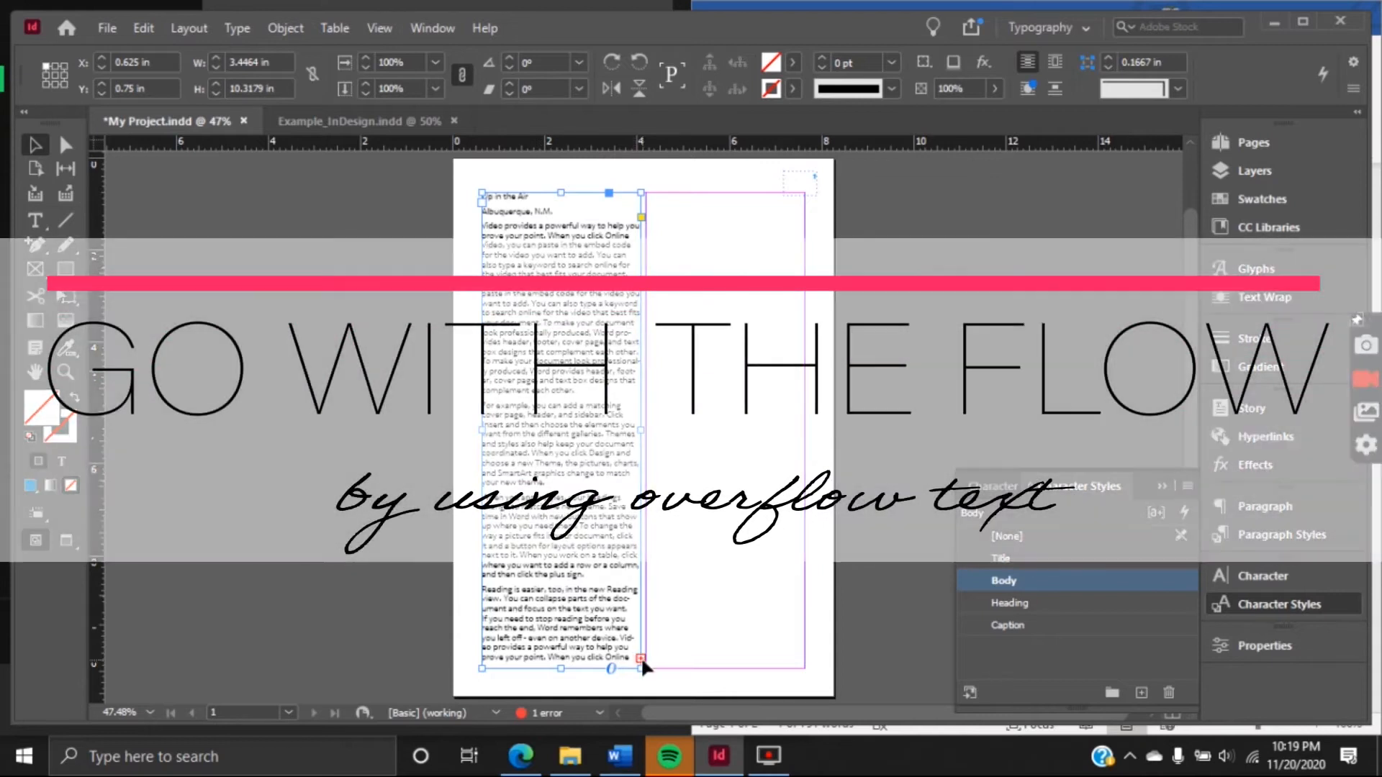
# Flow the overset text from the first column into a threaded frame filling page 1's second column
pyautogui.click(641, 658)
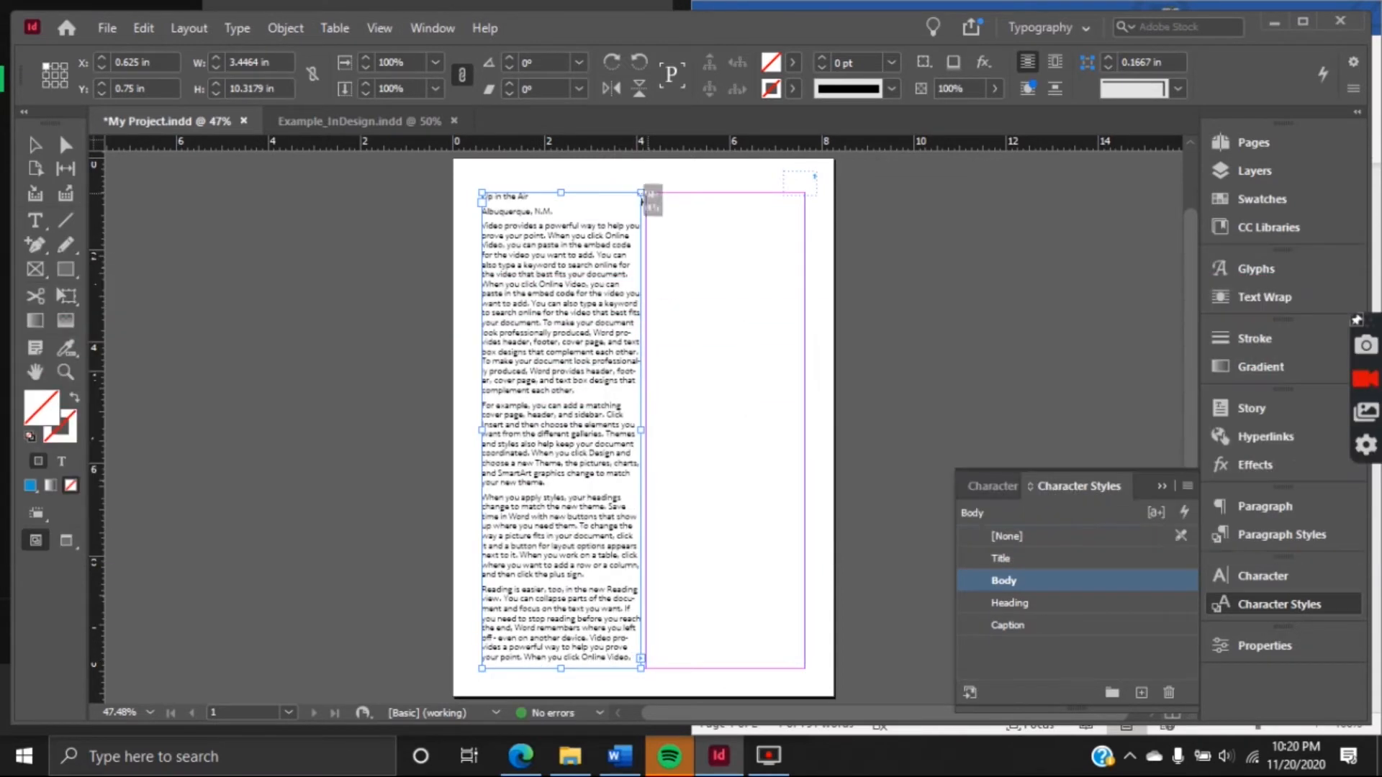
pyautogui.click(647, 194)
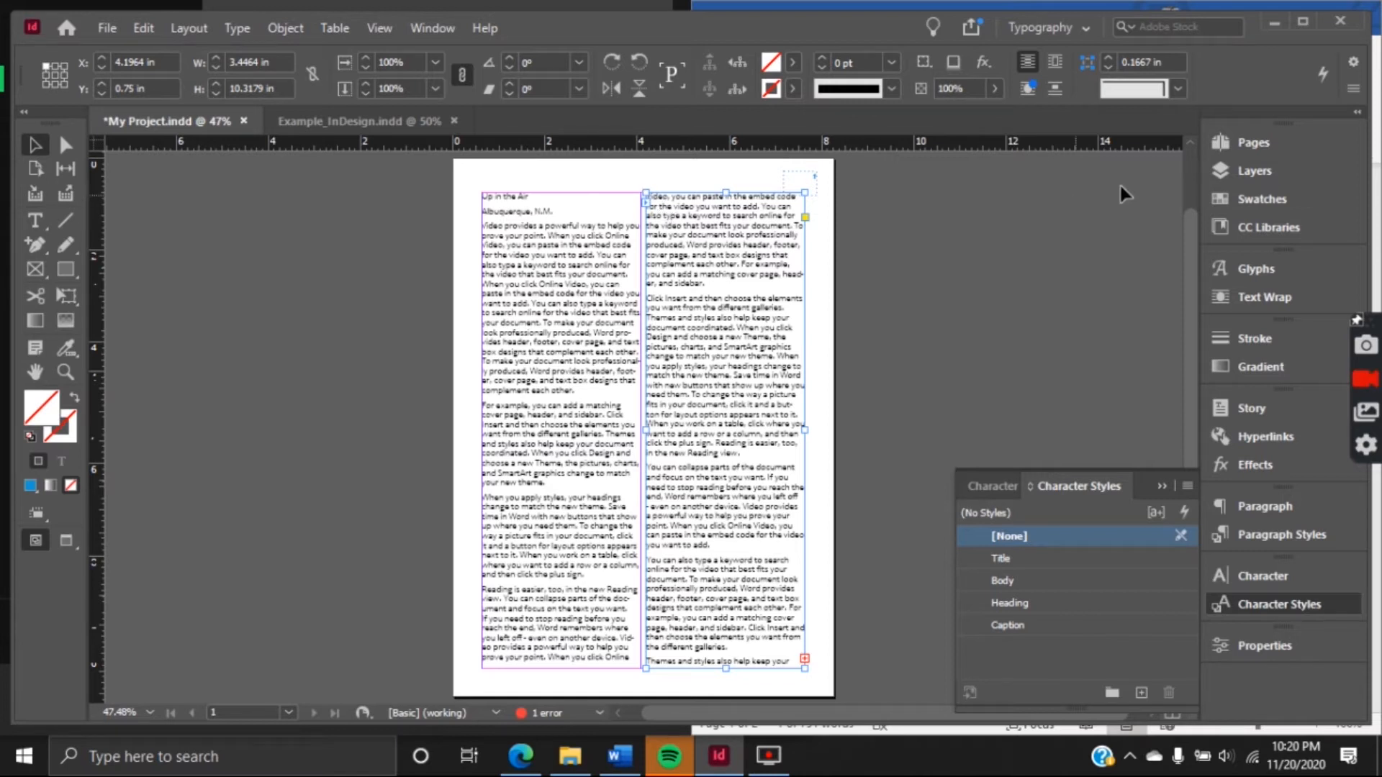
# Add a second page based on A-Master to the document
pyautogui.press('F12')
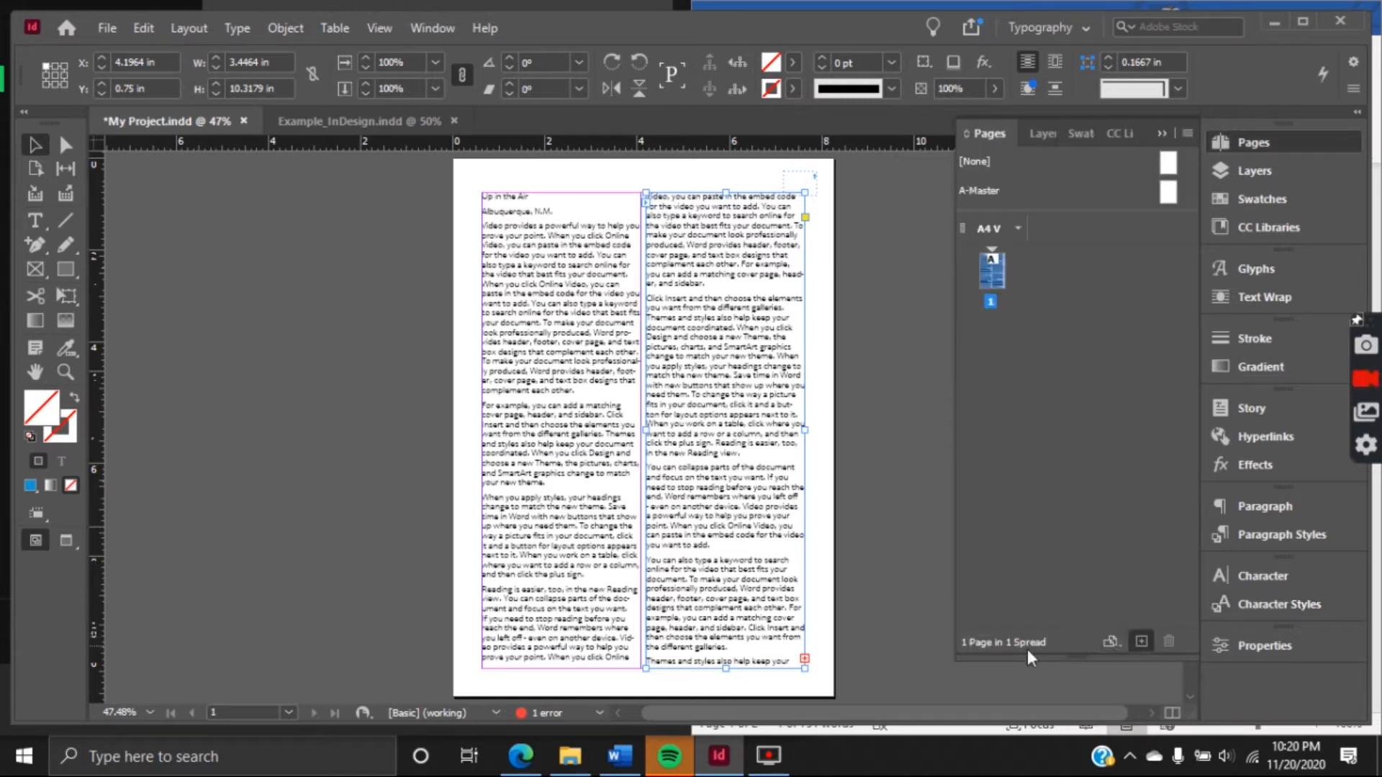
pyautogui.scroll(-1, 766, 543)
pyautogui.scroll(3, 756, 529)
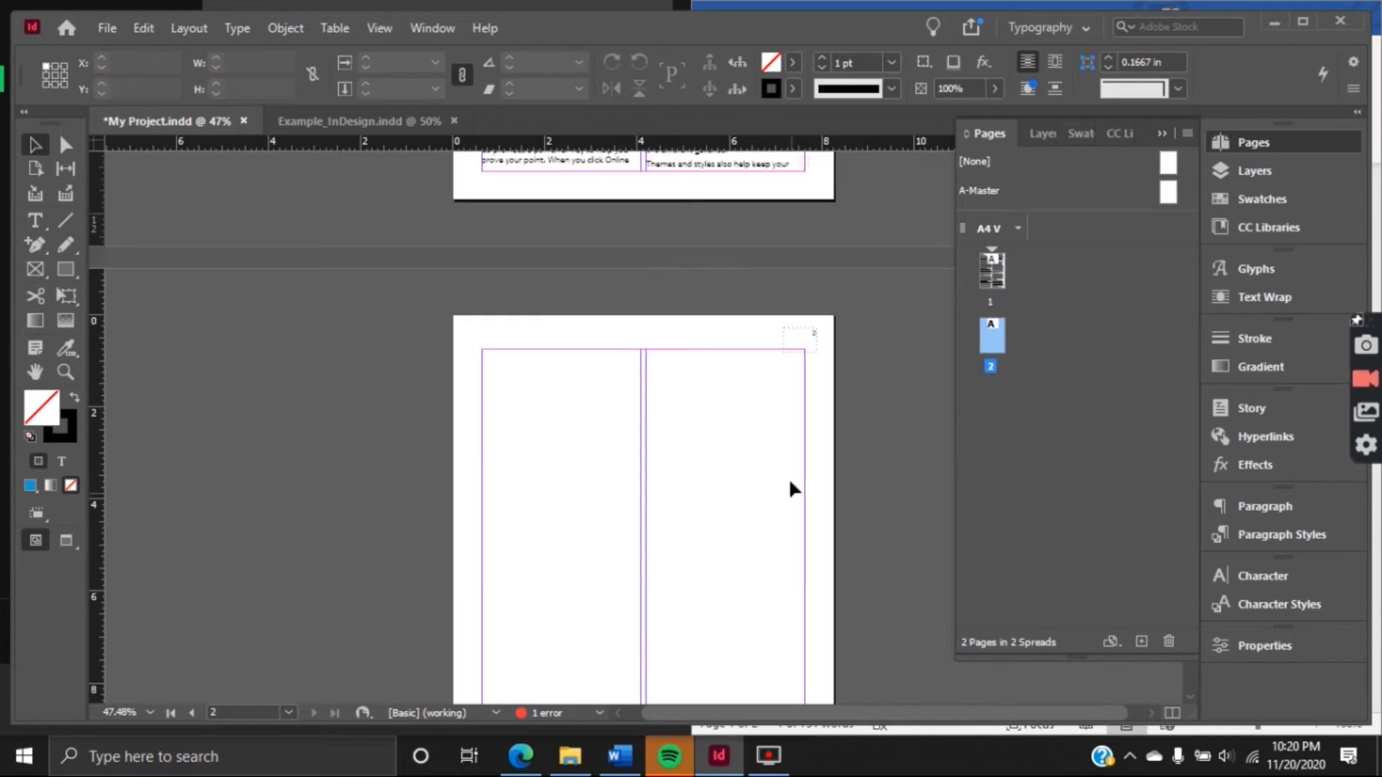
# Flow the overset text from page 1's second column into the first column of page 2
pyautogui.scroll(3, 788, 477)
pyautogui.click(804, 302)
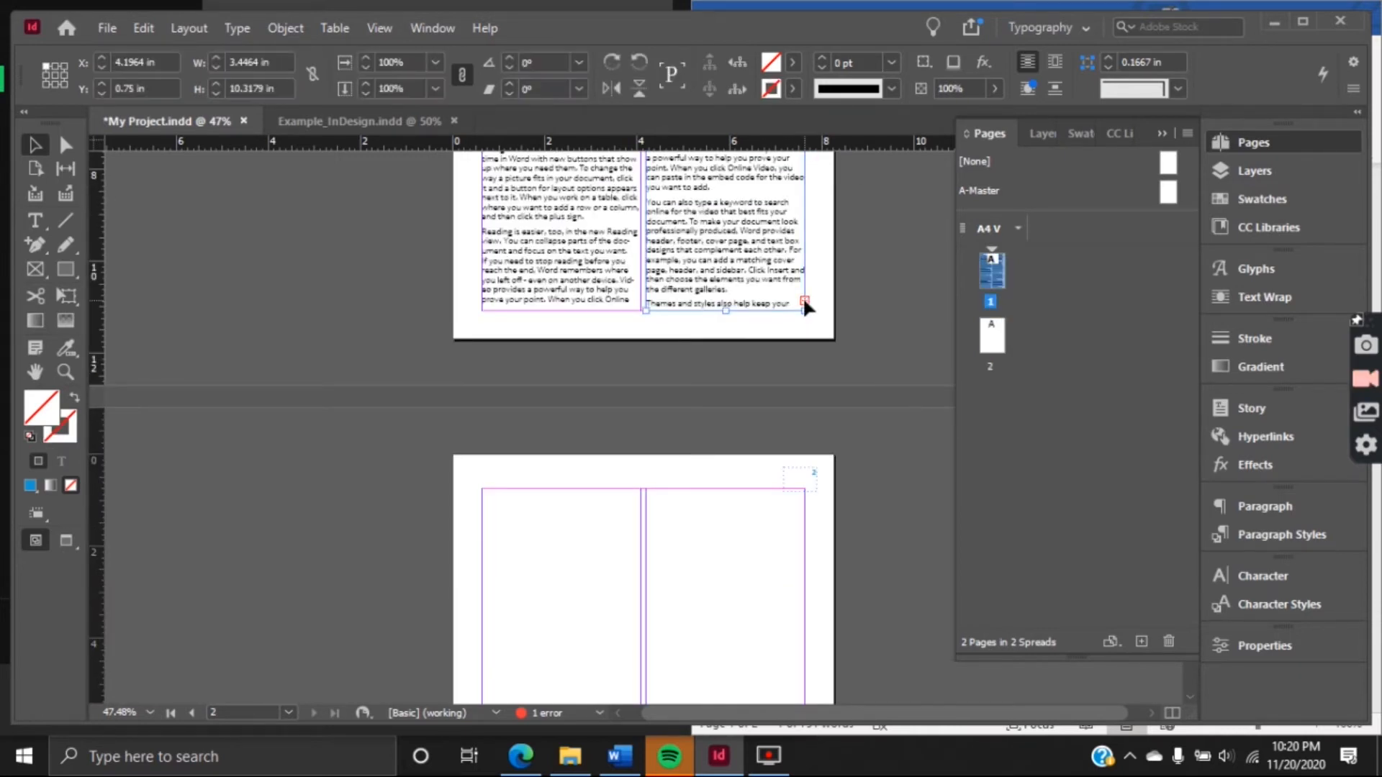
pyautogui.click(804, 301)
pyautogui.scroll(-3, 511, 309)
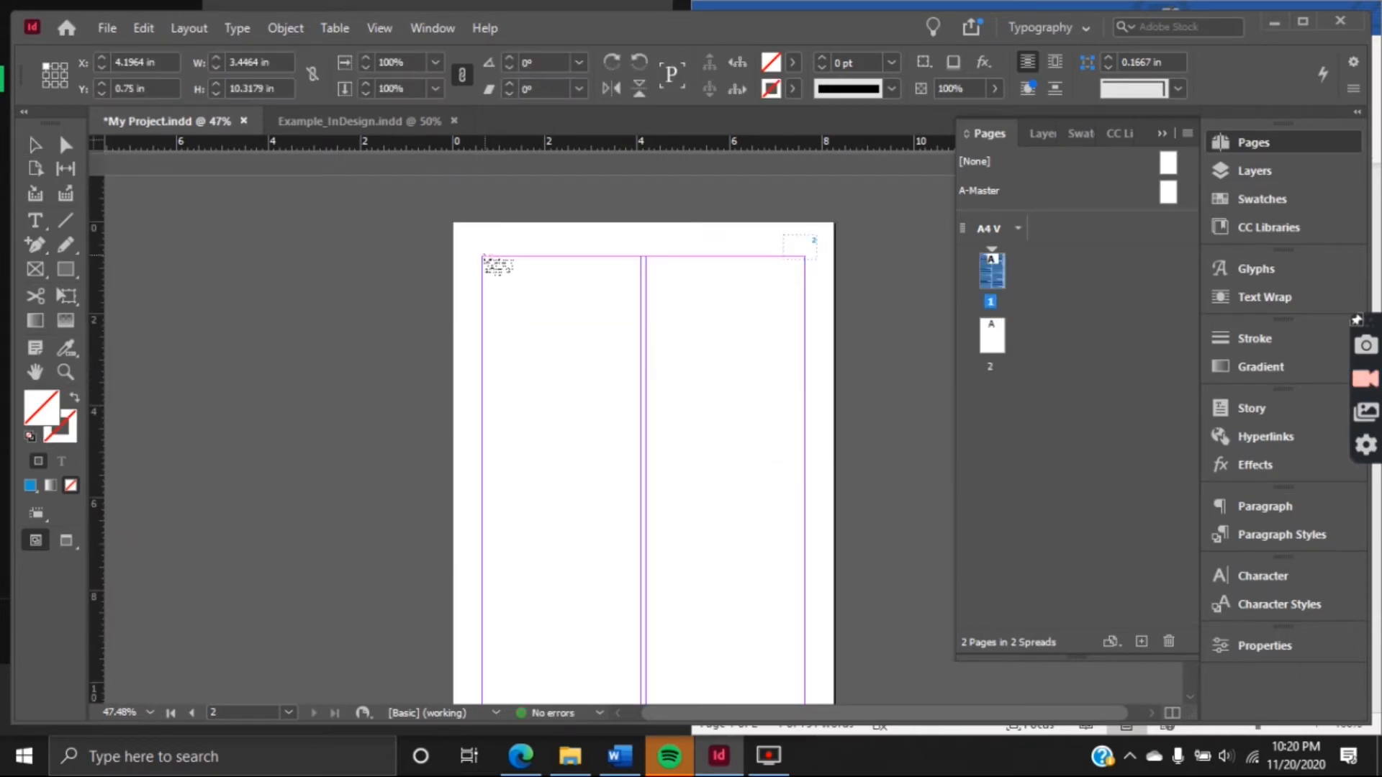
pyautogui.click(479, 260)
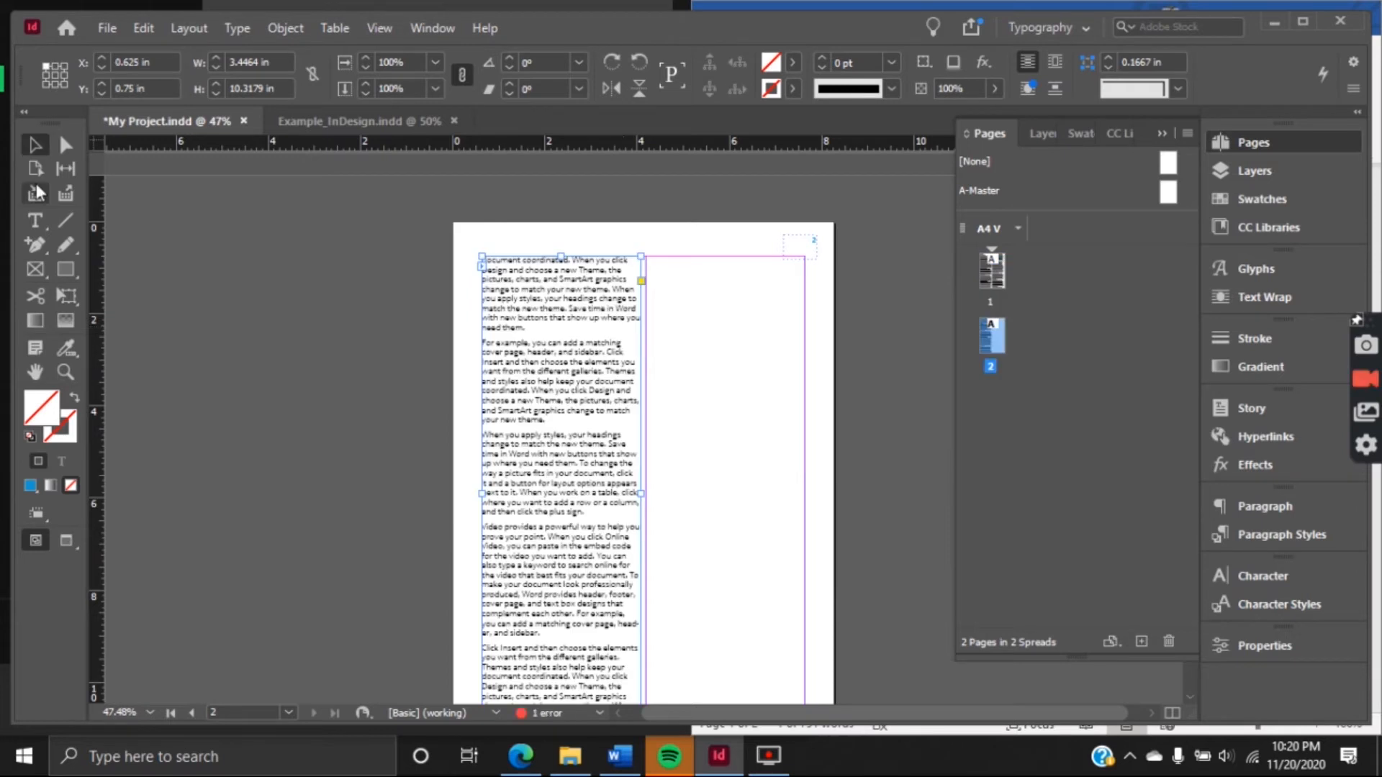
# Flow the remaining overset text from page 2's first column into its second column
pyautogui.scroll(-3, 702, 382)
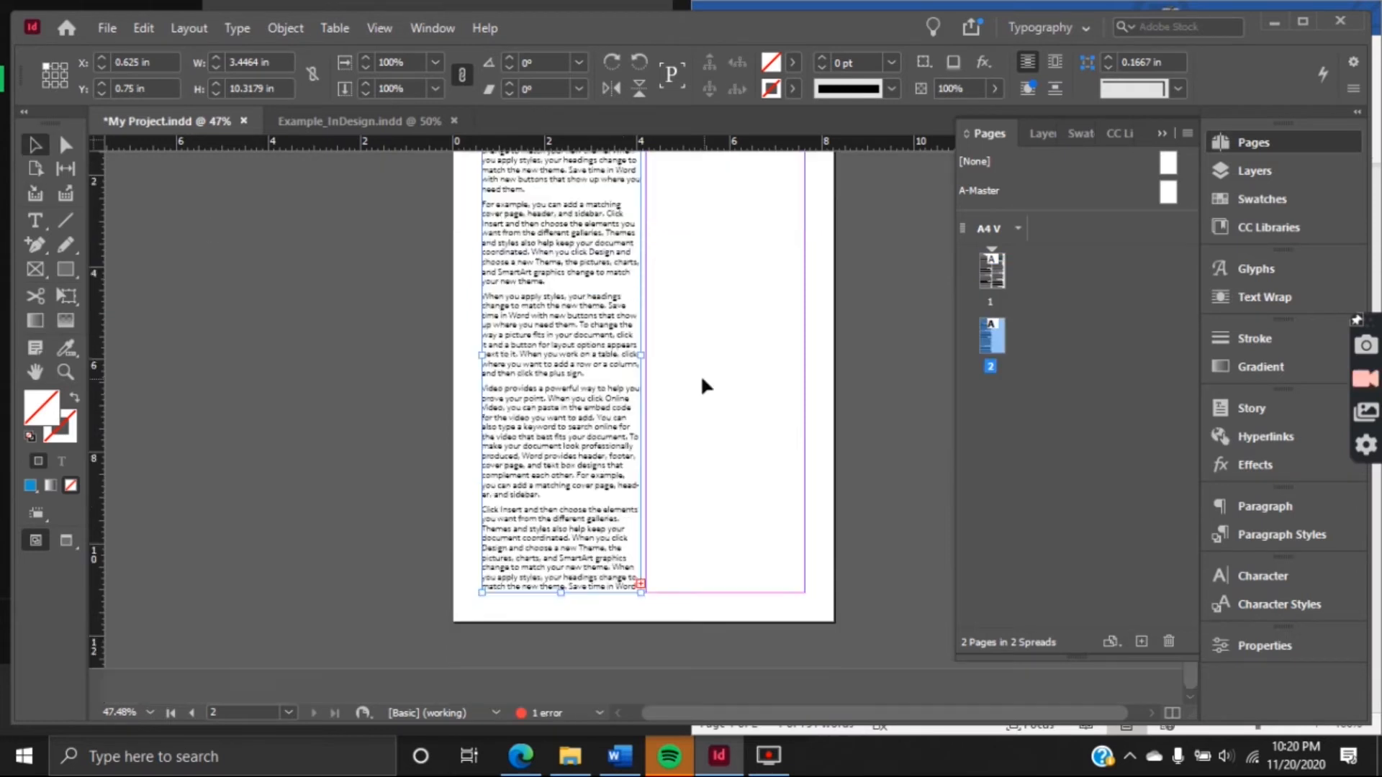
pyautogui.click(641, 582)
pyautogui.scroll(4, 675, 518)
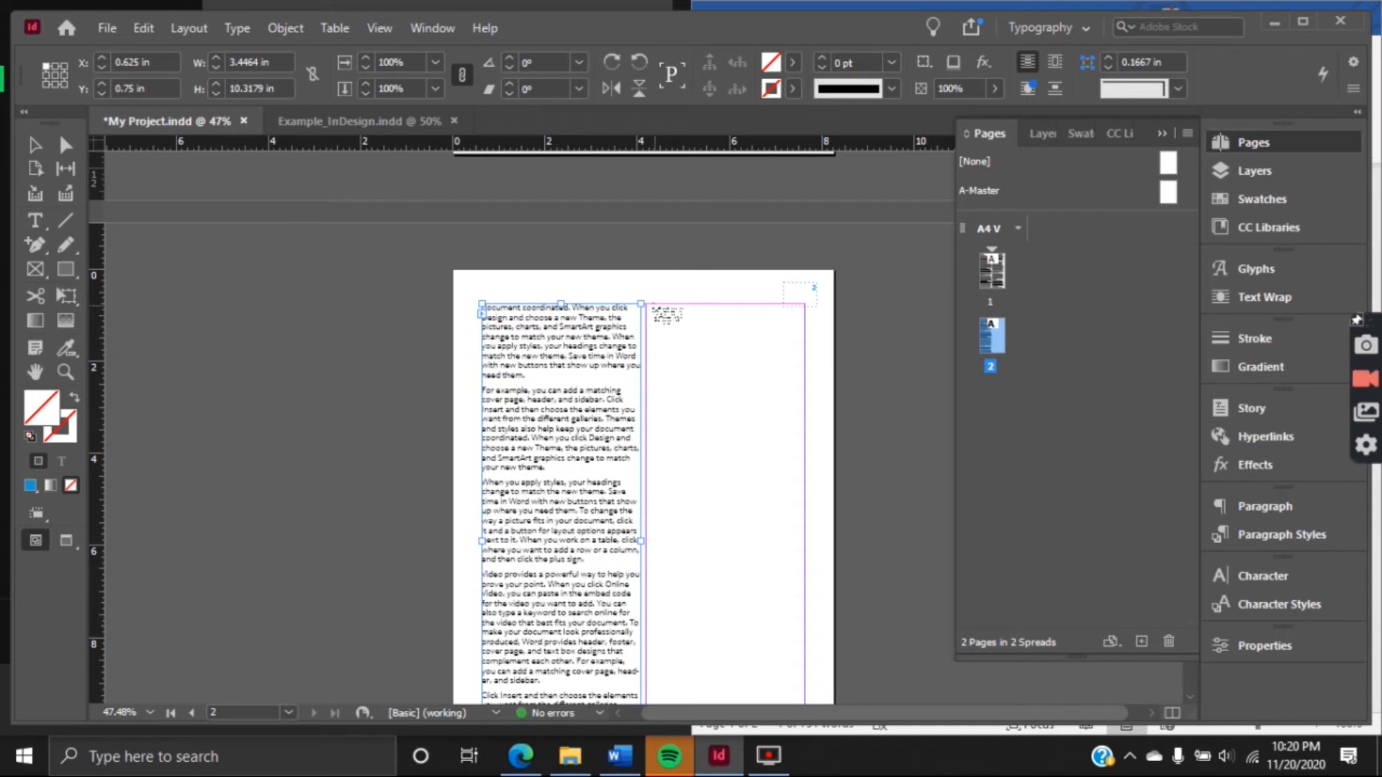
pyautogui.click(651, 313)
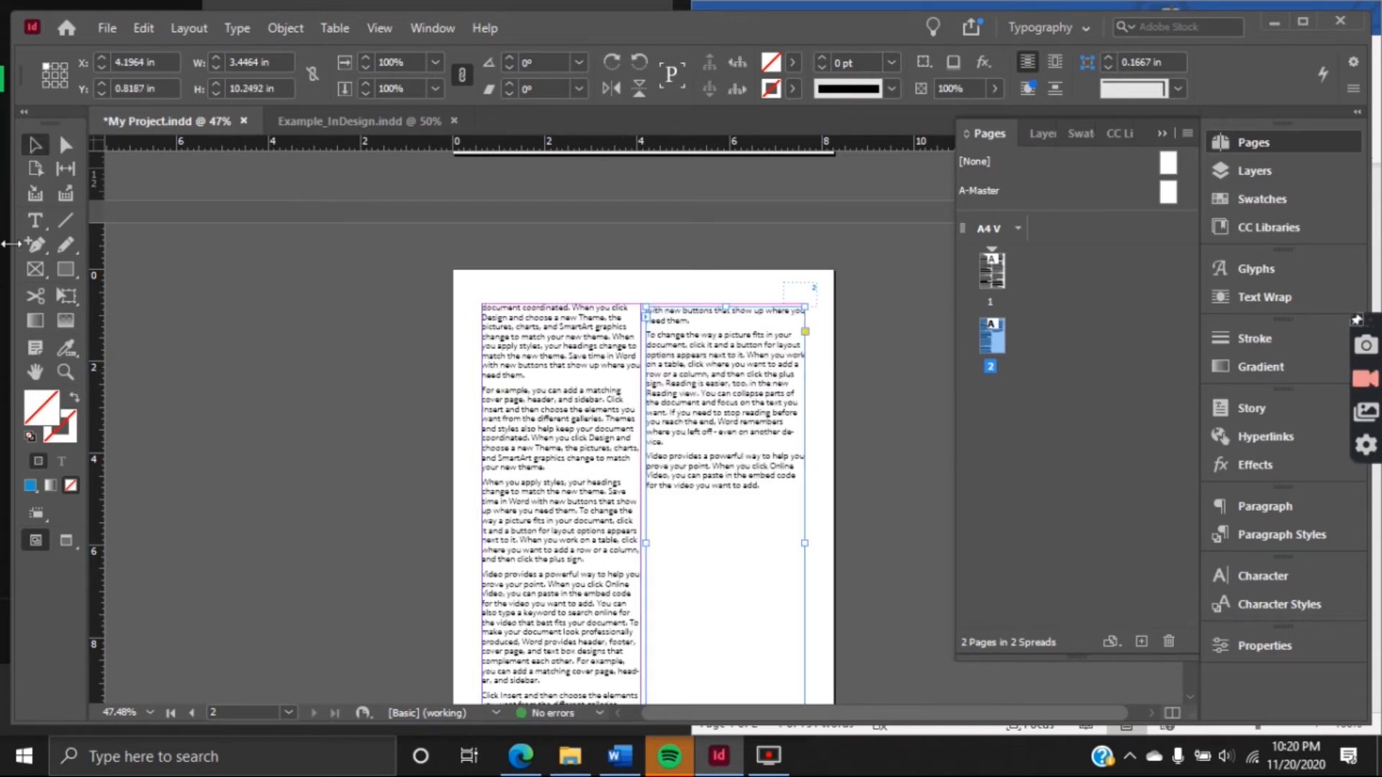
# Load the six images Hot Air Balloon 1 through Hot Air Balloon 6 from the My Project folder for placing
pyautogui.click(35, 144)
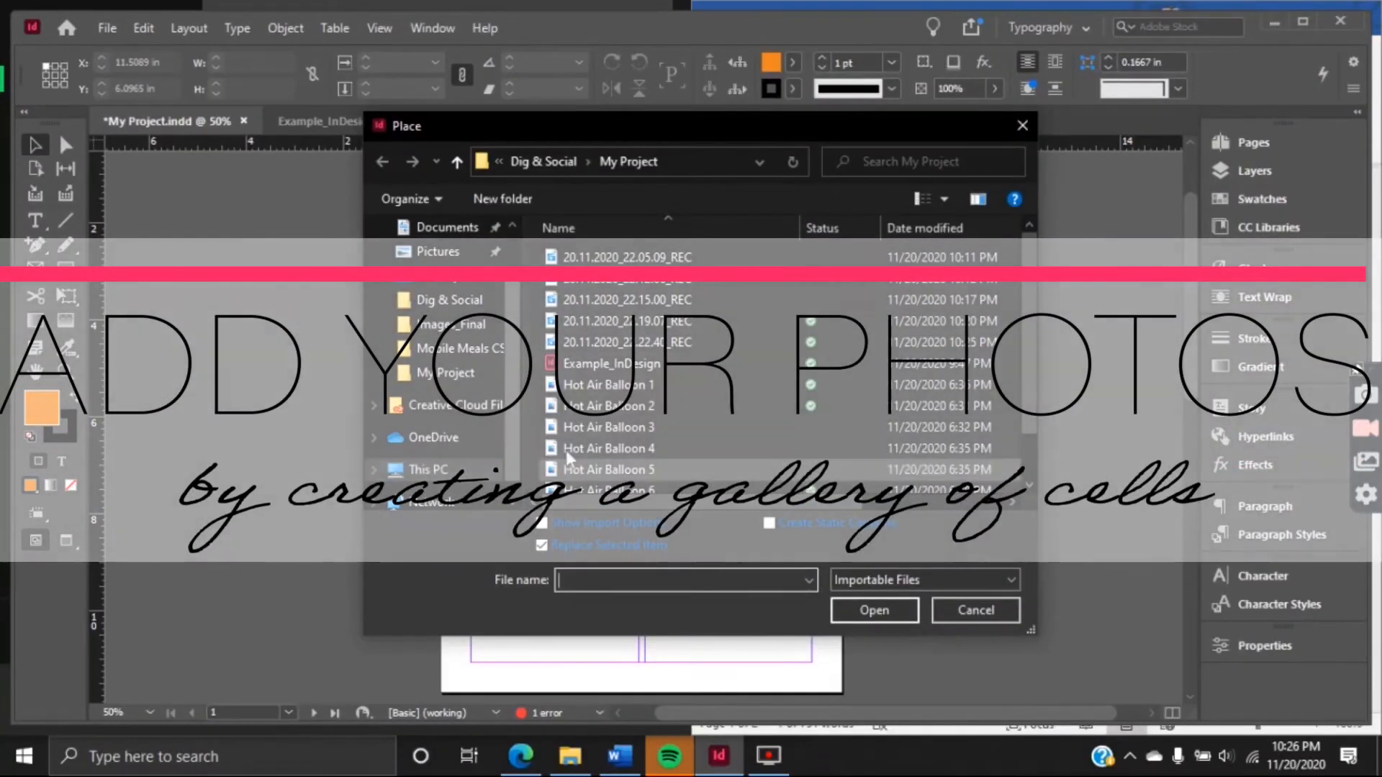
pyautogui.click(631, 389)
pyautogui.scroll(-1, 633, 393)
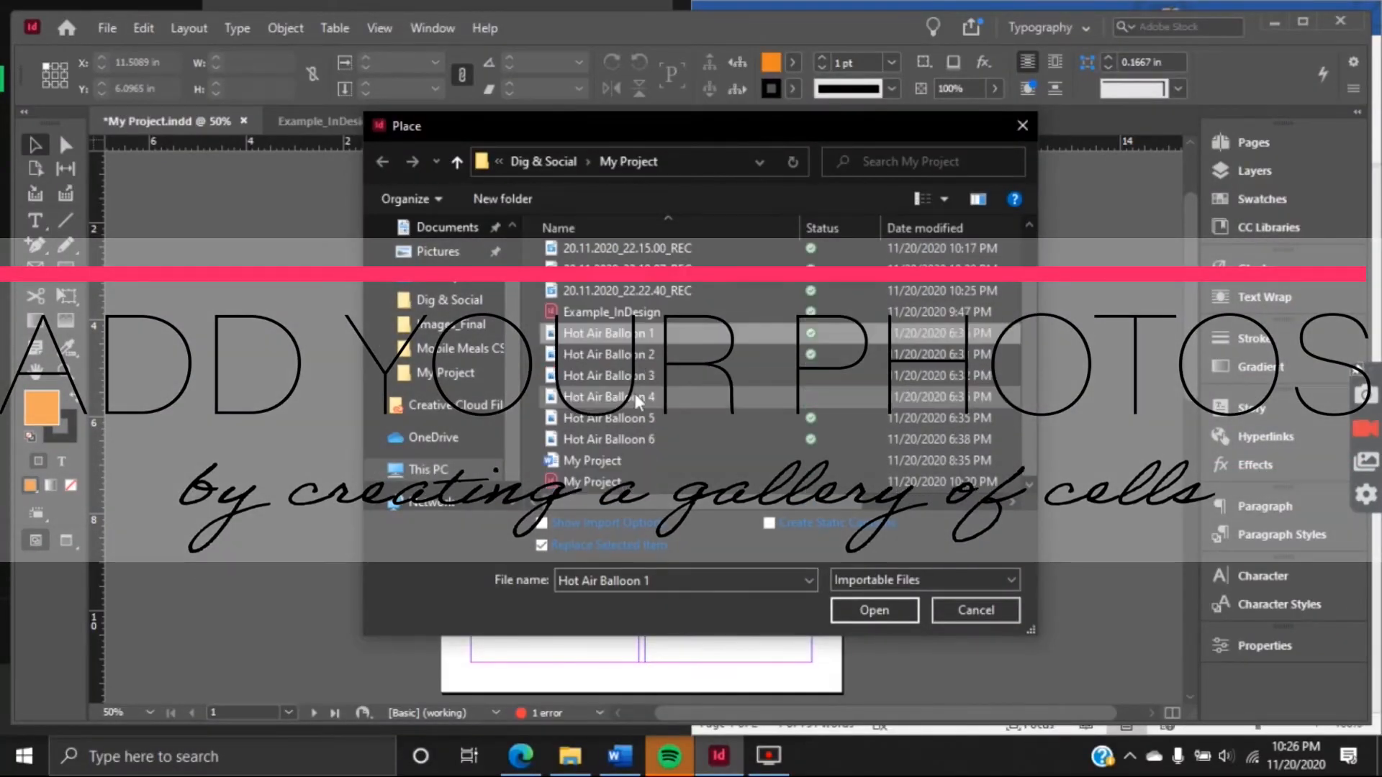
pyautogui.keyDown('shift'); pyautogui.click(650, 438); pyautogui.keyUp('shift')
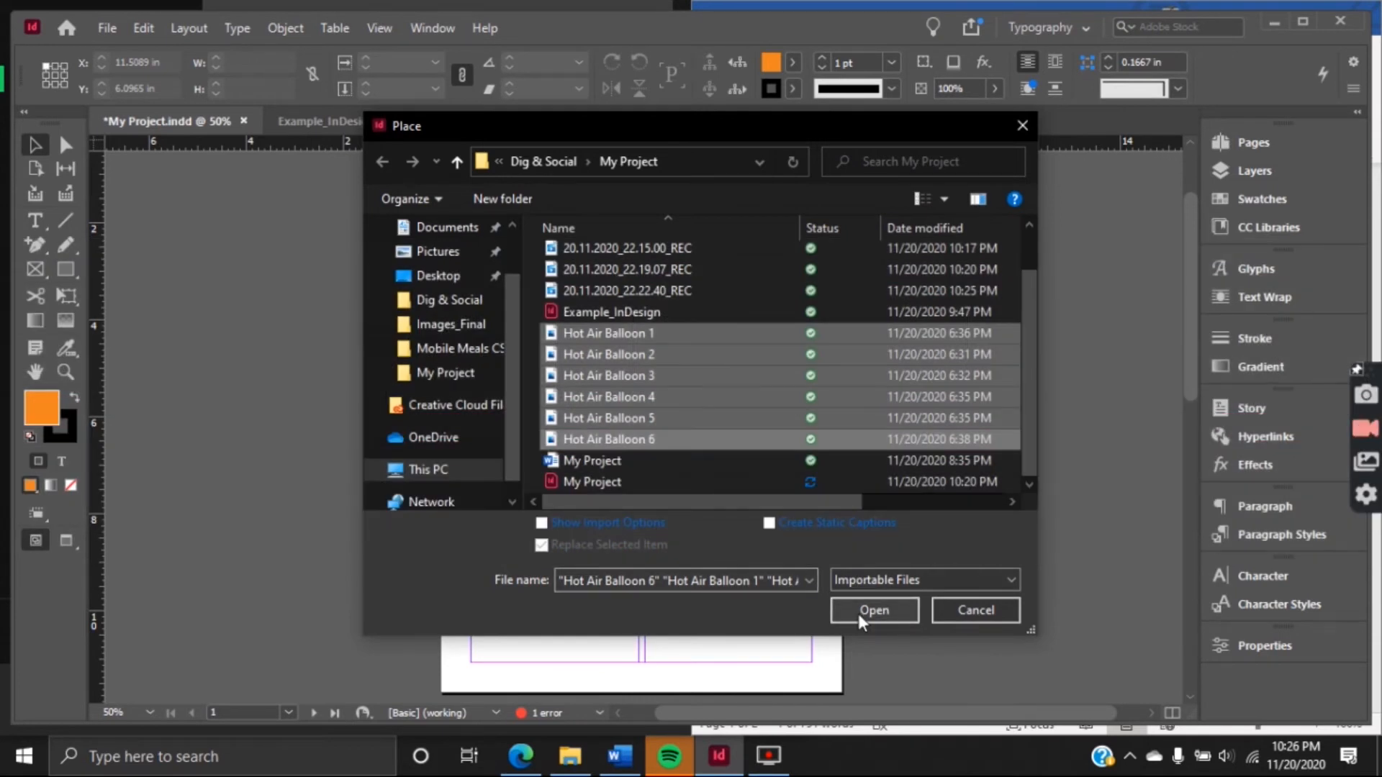
pyautogui.click(858, 613)
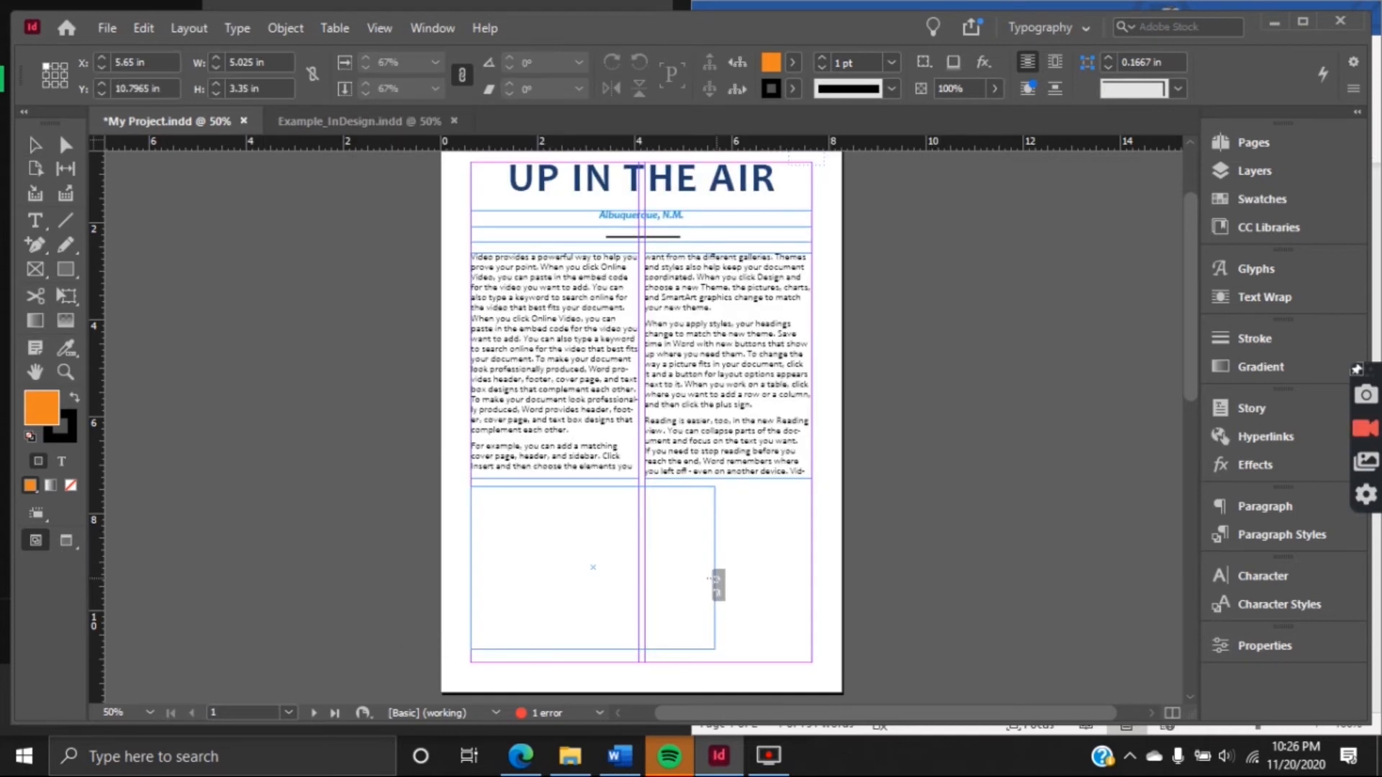
# Place the loaded photos as a gallery of three columns and two rows, about 7.02 by 3.62 in, below page 1's text columns
pyautogui.moveTo(713, 578)
pyautogui.mouseDown()
pyautogui.moveTo(795, 632)
pyautogui.moveTo(808, 670)
pyautogui.mouseUp()
pyautogui.press('Up')
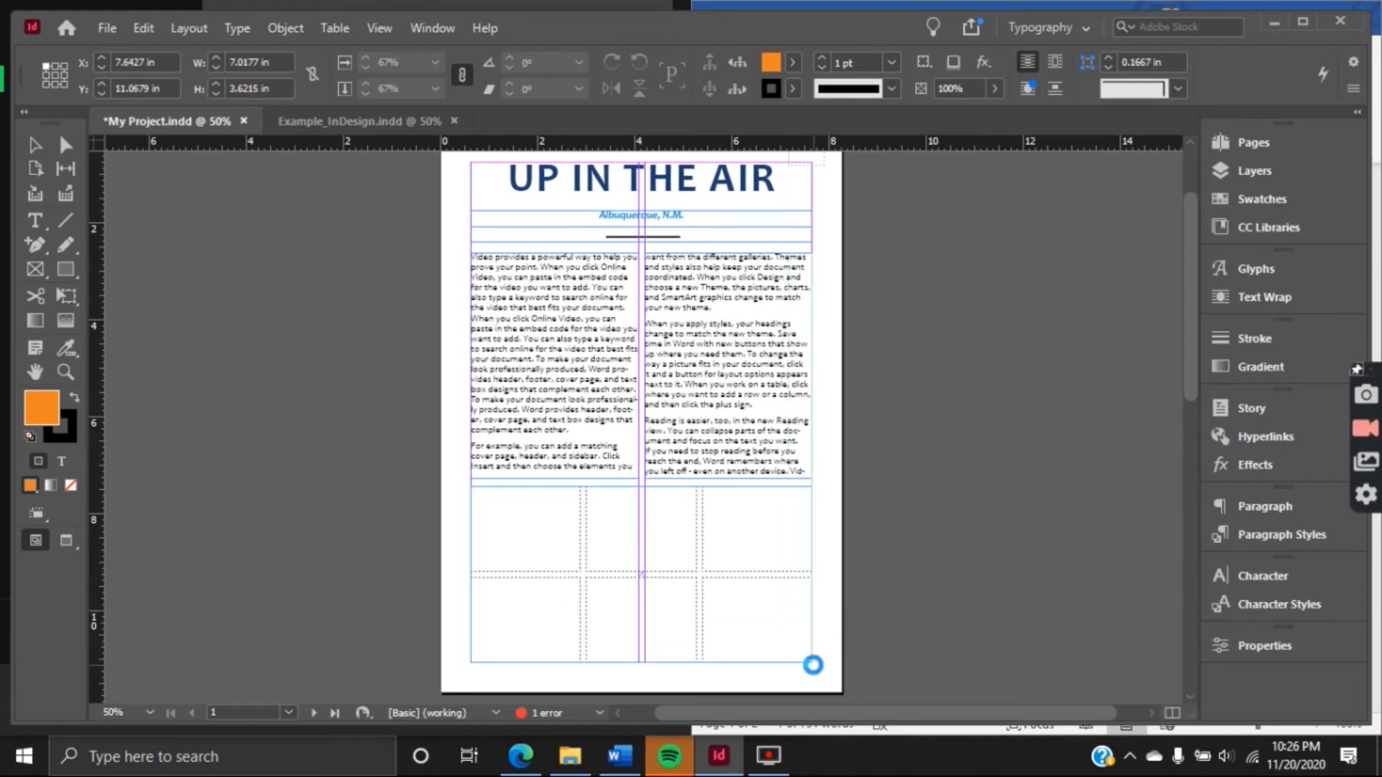
pyautogui.scroll(-2, 611, 406)
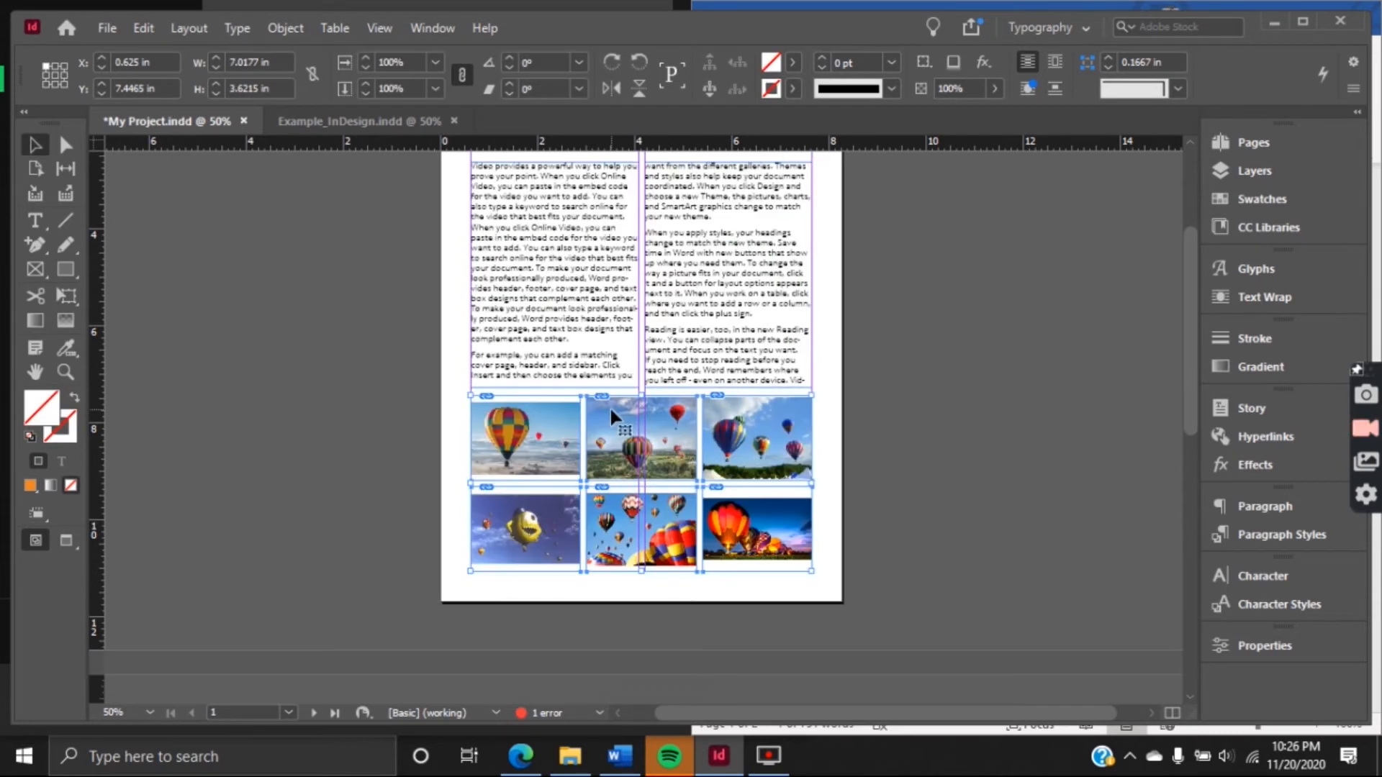
# Enlarge the first photo of the gallery's upper row proportionally from its centre until it fills its frame
pyautogui.hotkey('ctrl', '1')
pyautogui.hotkey('ctrl', '=')
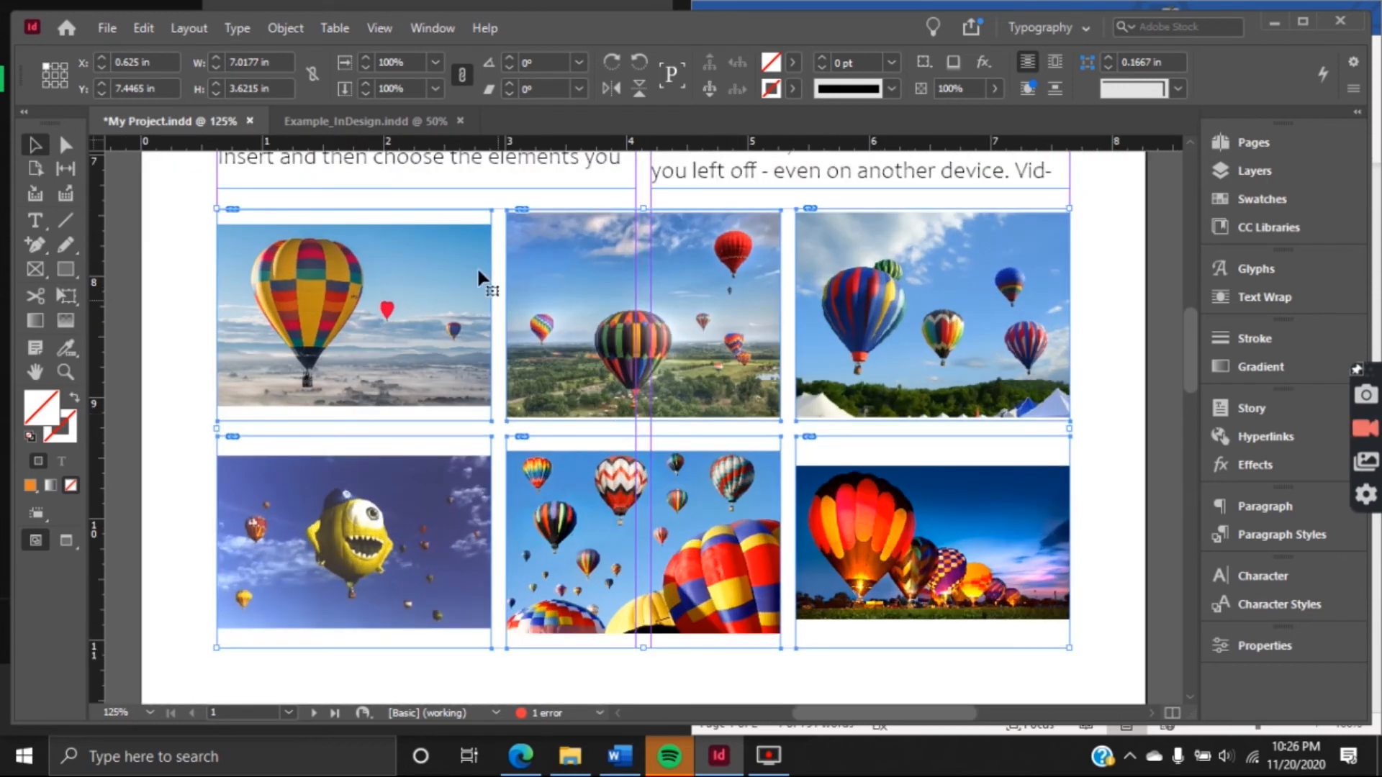
pyautogui.doubleClick(322, 330)
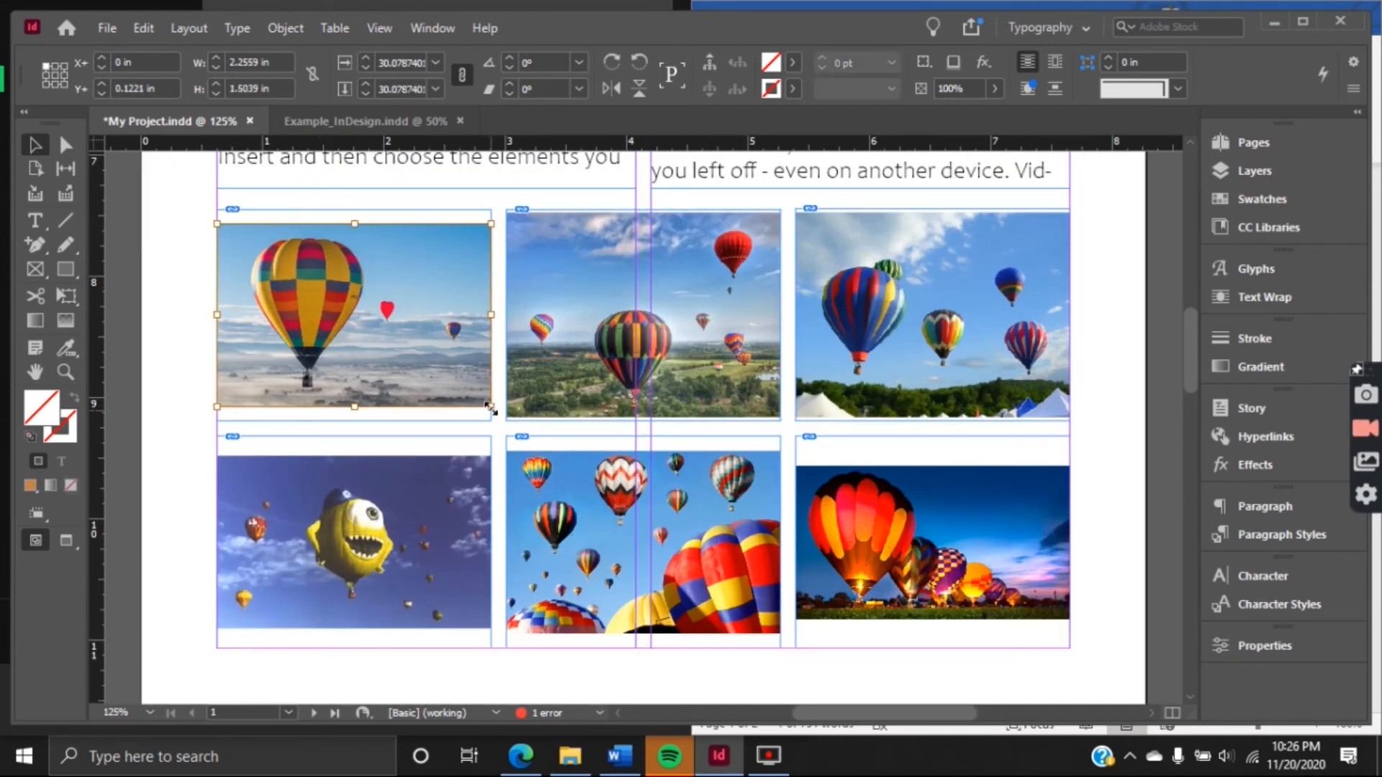
pyautogui.moveTo(490, 408); pyautogui.dragTo(542, 429)
# Enlarge the three lower-row gallery photos proportionally from their centres so each one fills its frame
pyautogui.click(749, 480)
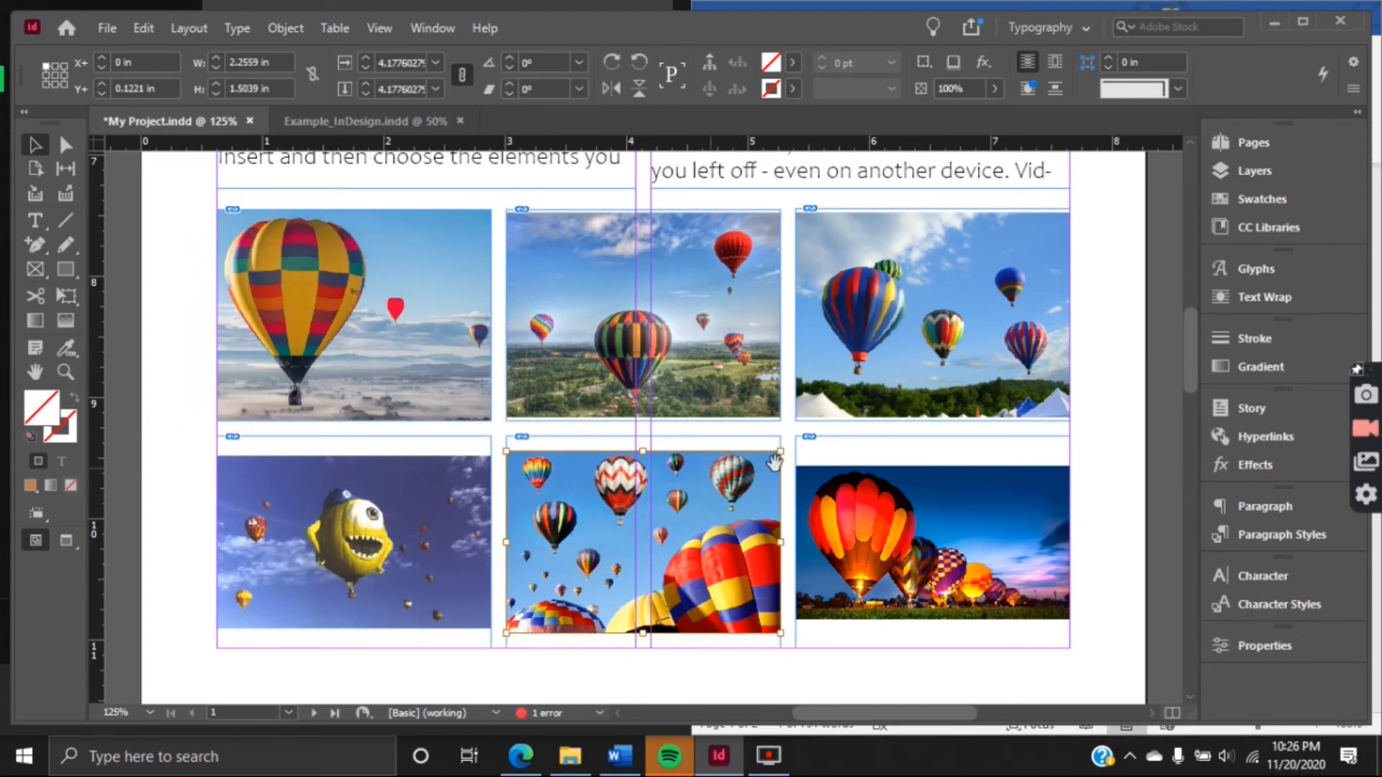
pyautogui.moveTo(780, 451); pyautogui.dragTo(811, 442)
pyautogui.click(940, 534)
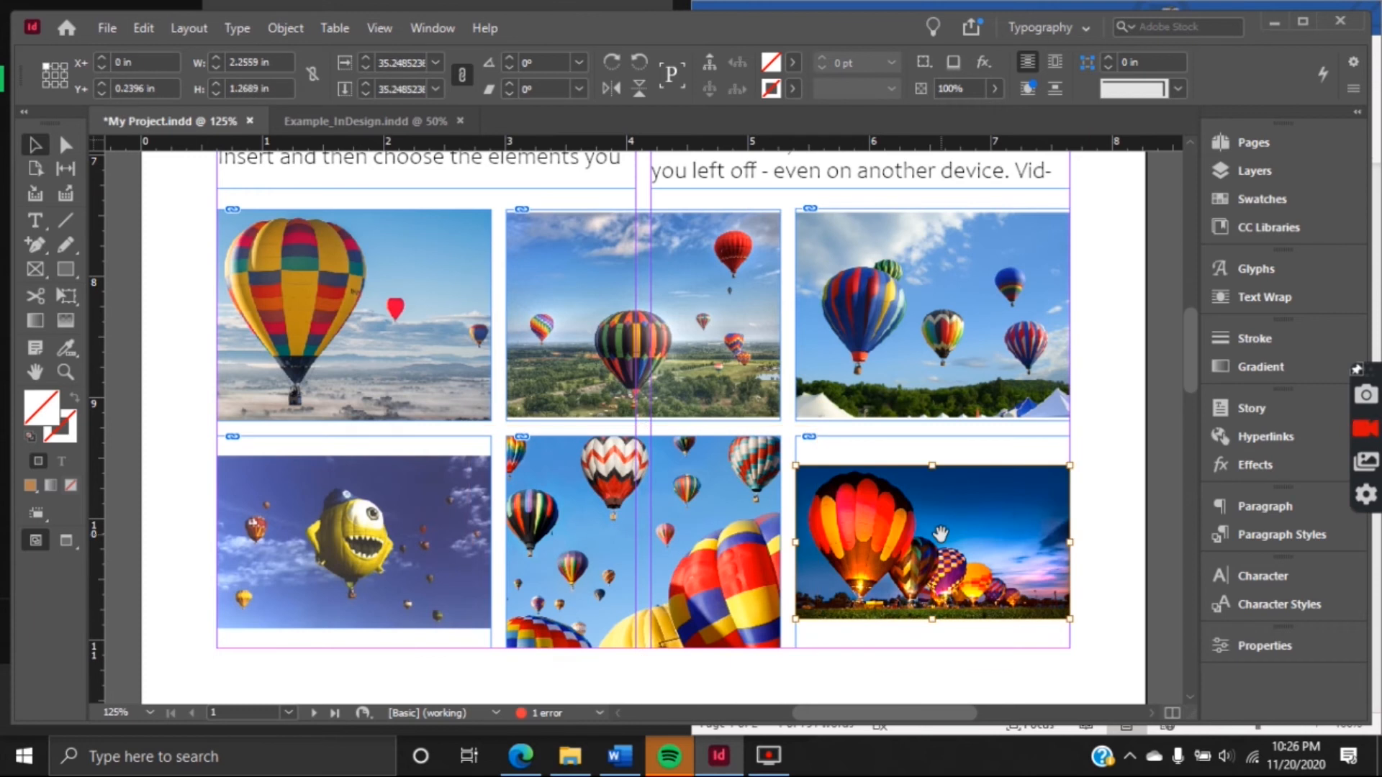
pyautogui.moveTo(1071, 464); pyautogui.dragTo(1111, 440)
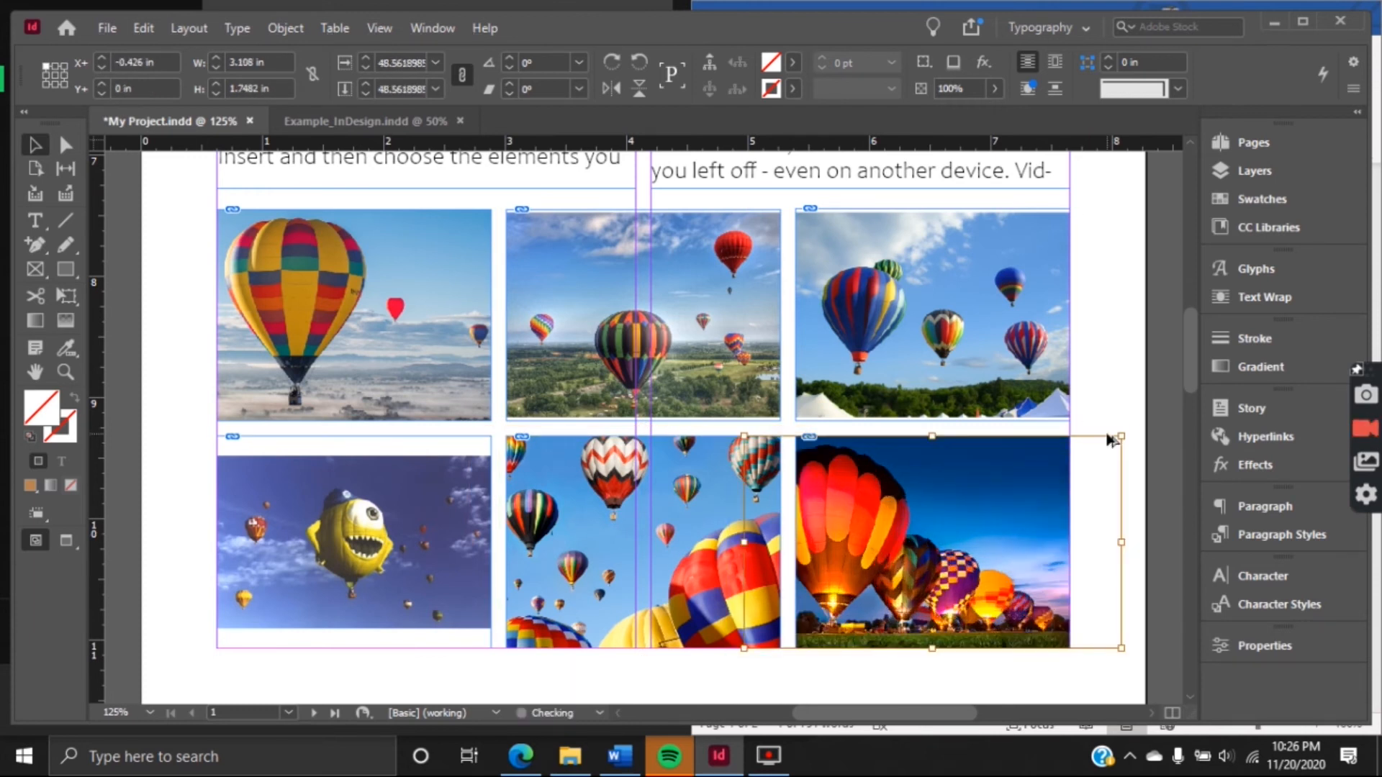
pyautogui.click(336, 547)
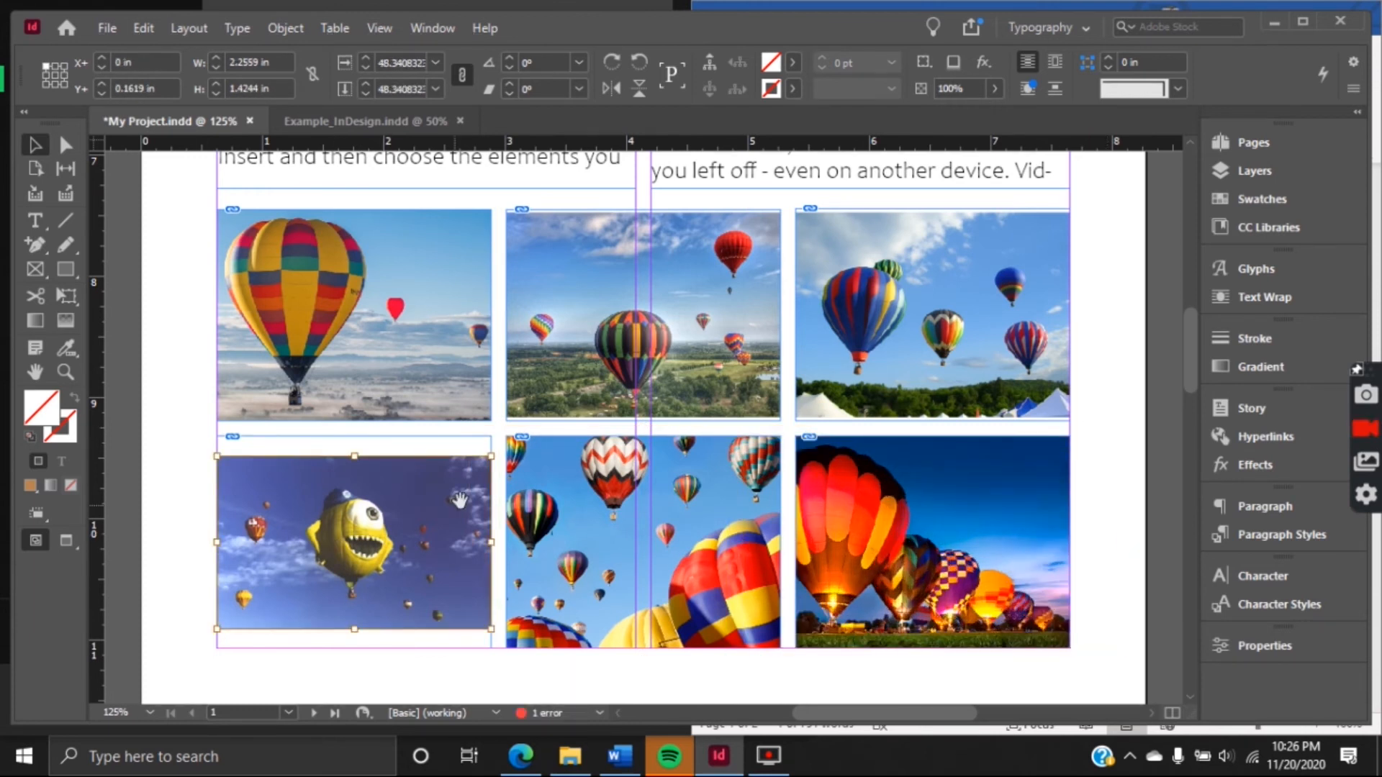
pyautogui.moveTo(495, 456); pyautogui.dragTo(536, 429)
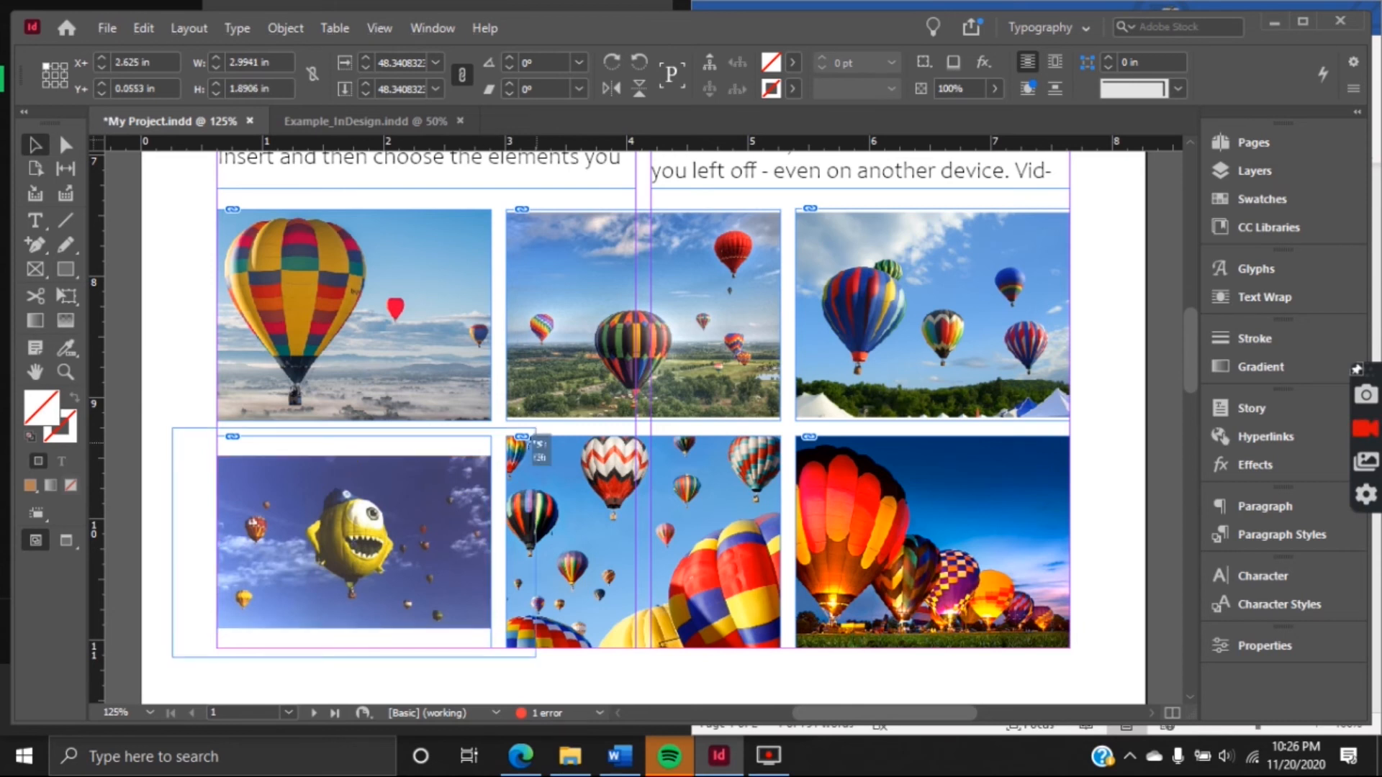